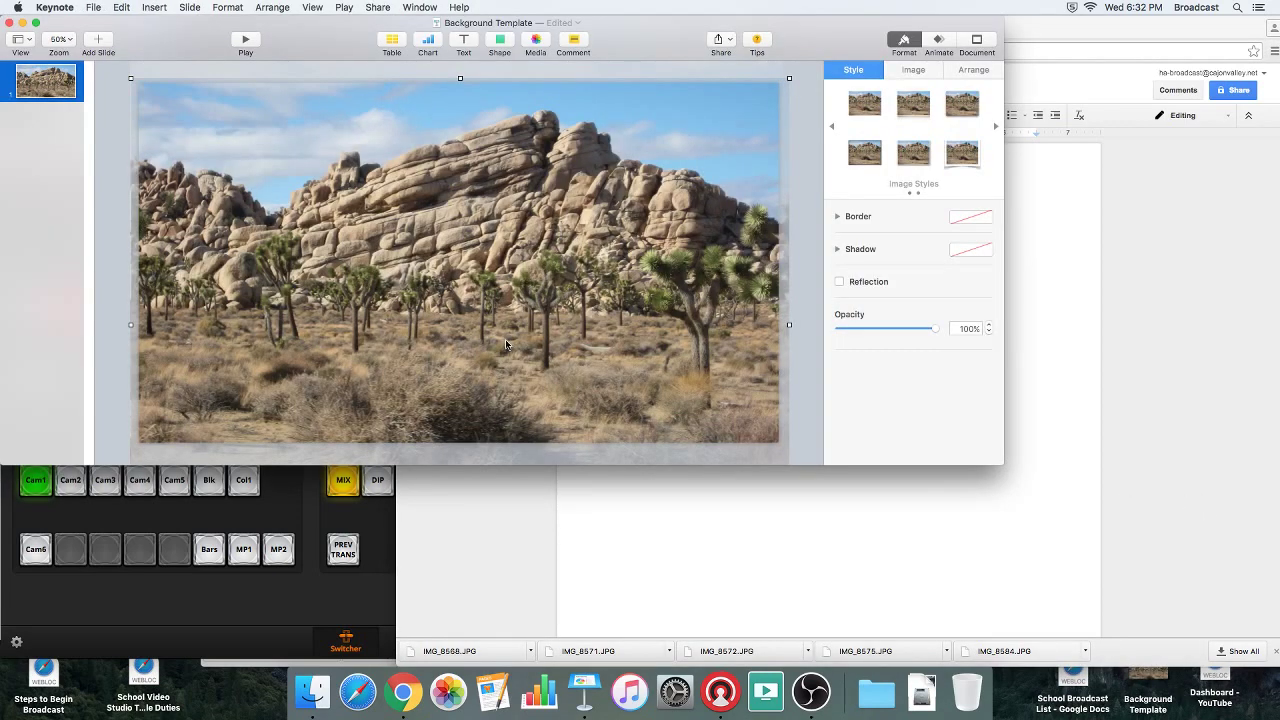
# Step: Perform a cut in ATEM, view the Grand Canyon and Joshua Tree media pool stills, then return to Keynote
pyautogui.click(318, 604)
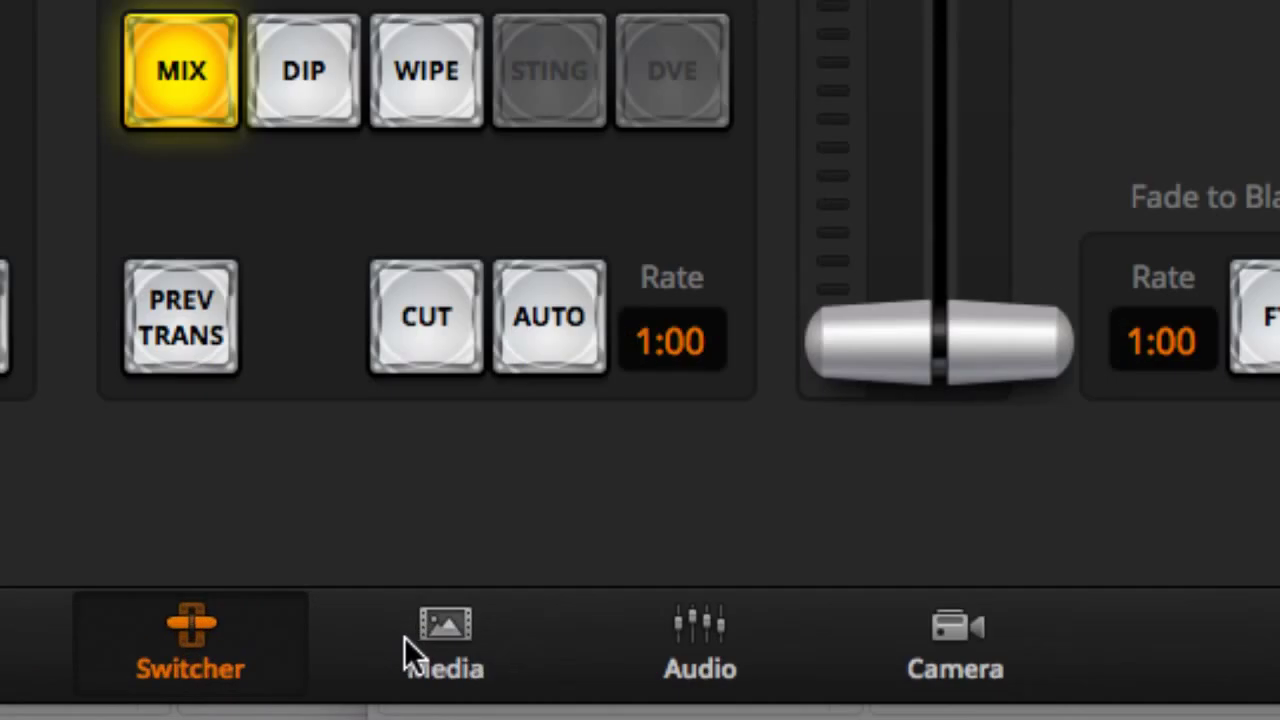
pyautogui.press('space')
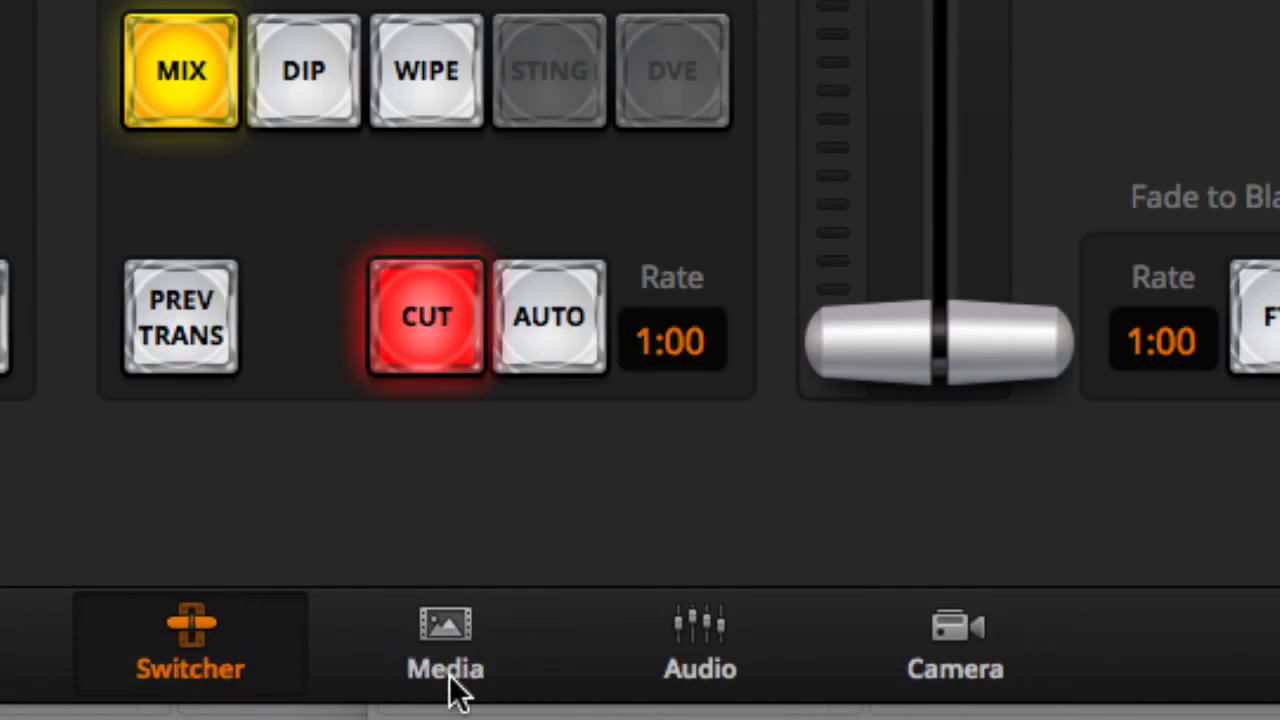
pyautogui.click(446, 656)
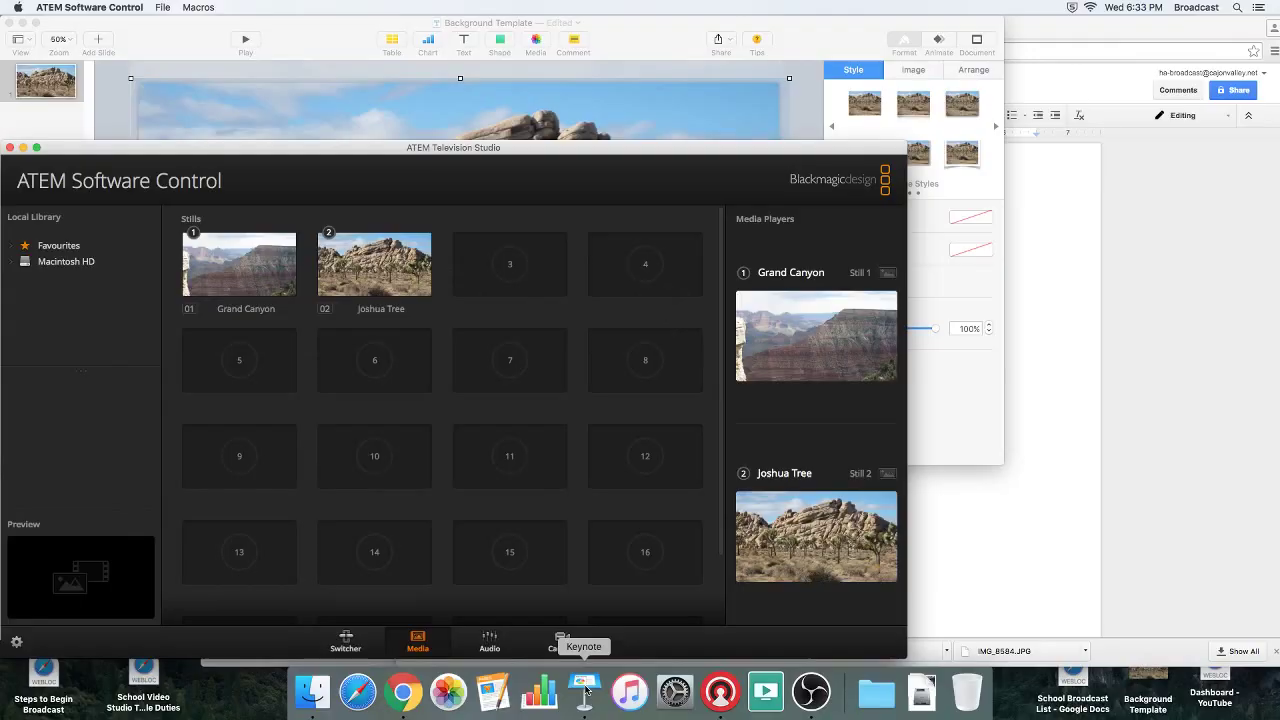
pyautogui.click(586, 690)
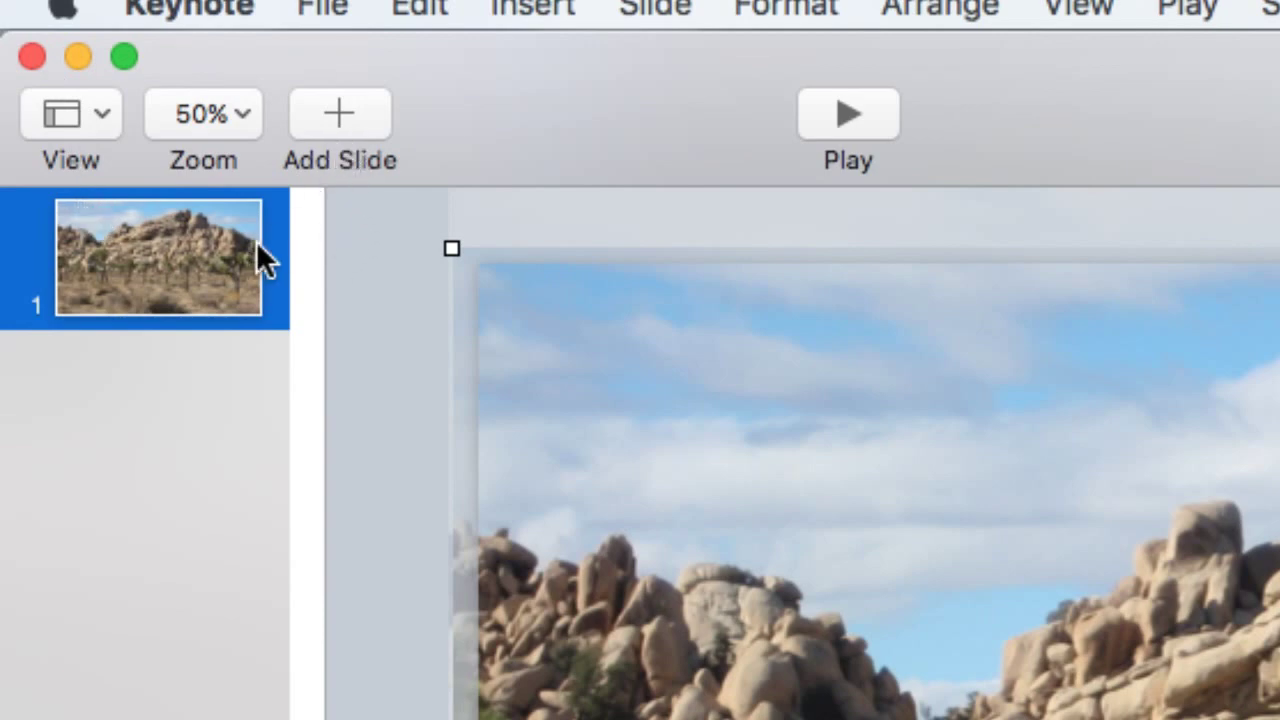
# Step: Add slide 2 to Background Template using the first Title & Subtitle layout
pyautogui.click(350, 116)
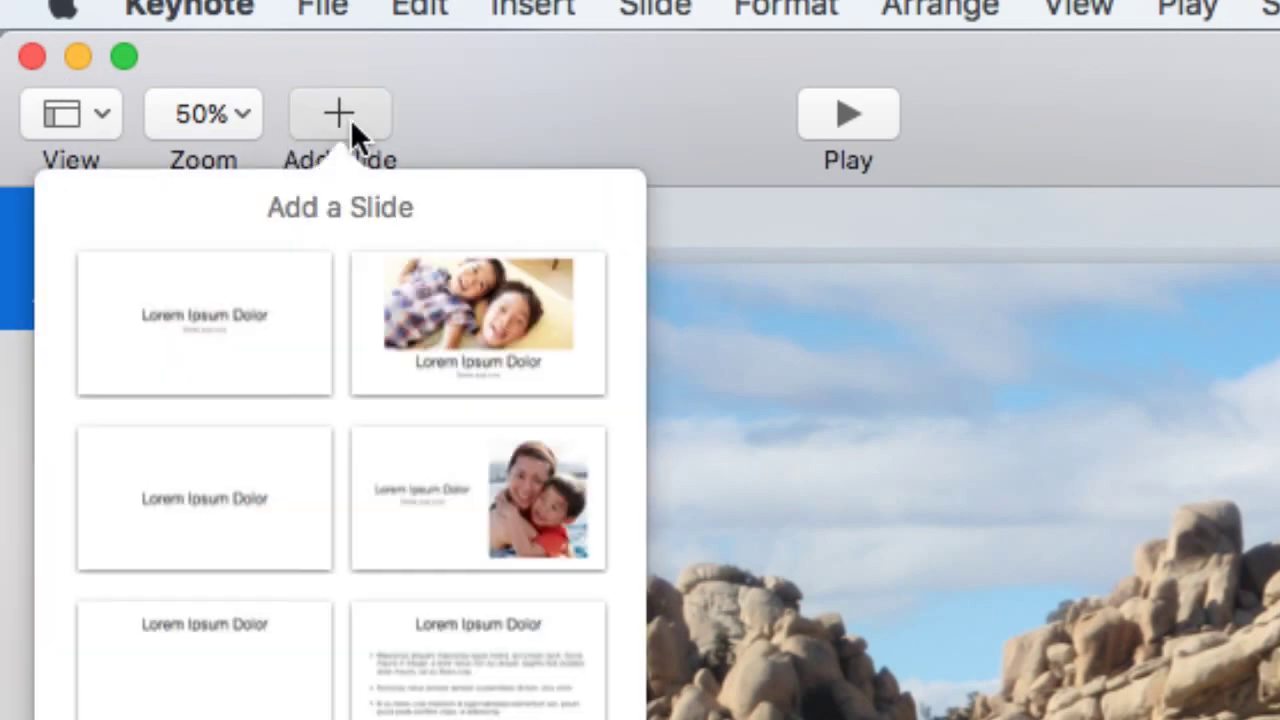
pyautogui.click(268, 317)
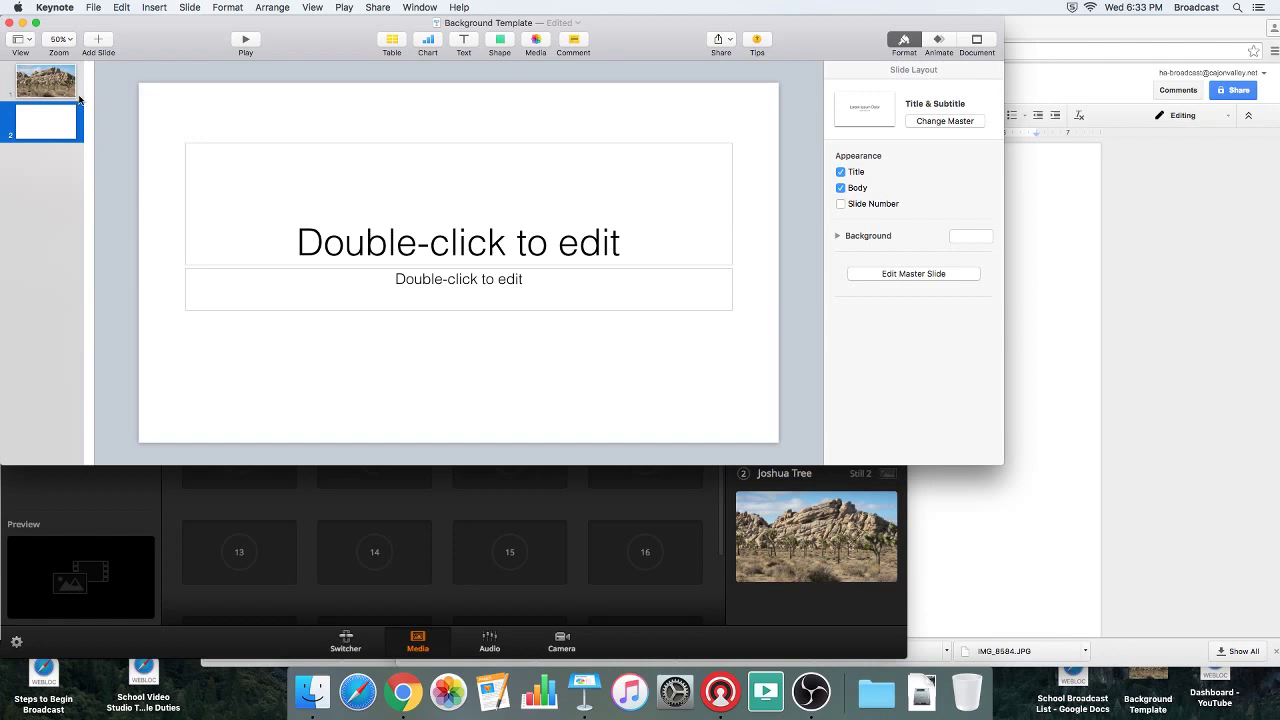
pyautogui.click(922, 694)
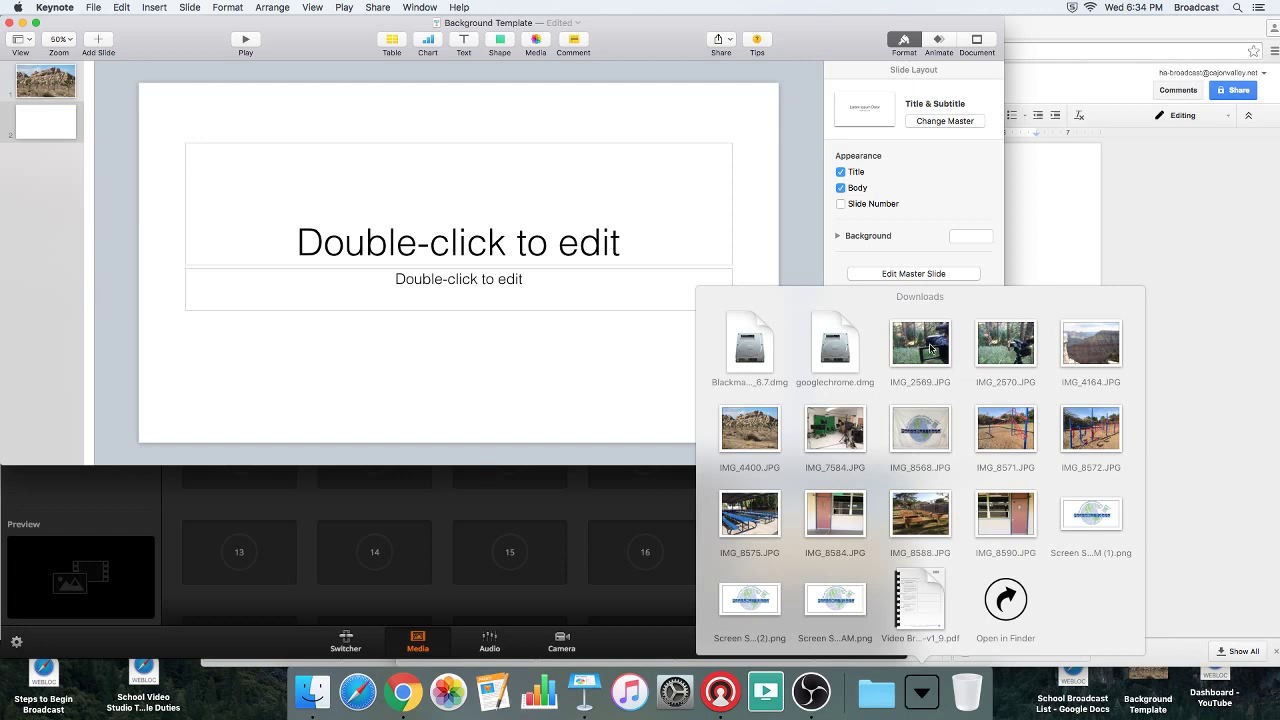
# Step: Place IMG_2569.JPG on slide 2, then enlarge it and shift it down to fill the slide
pyautogui.moveTo(930, 341); pyautogui.dragTo(491, 221)
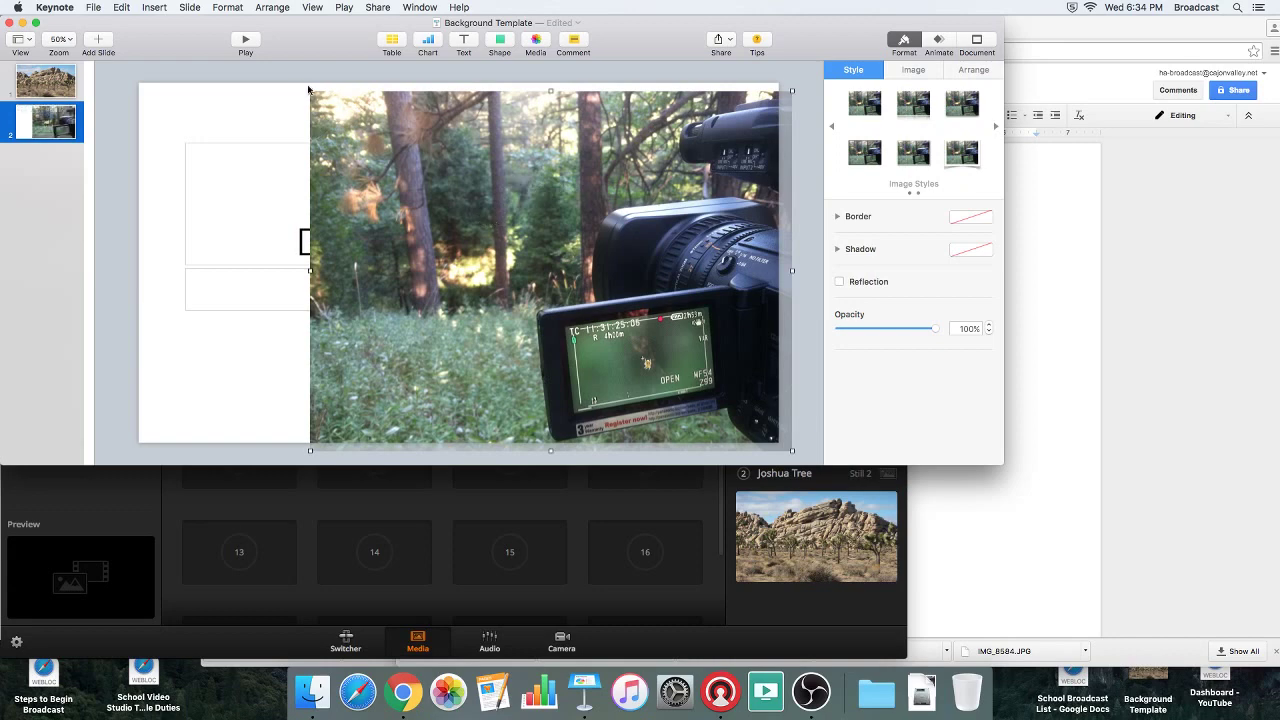
pyautogui.moveTo(309, 90); pyautogui.dragTo(128, 45)
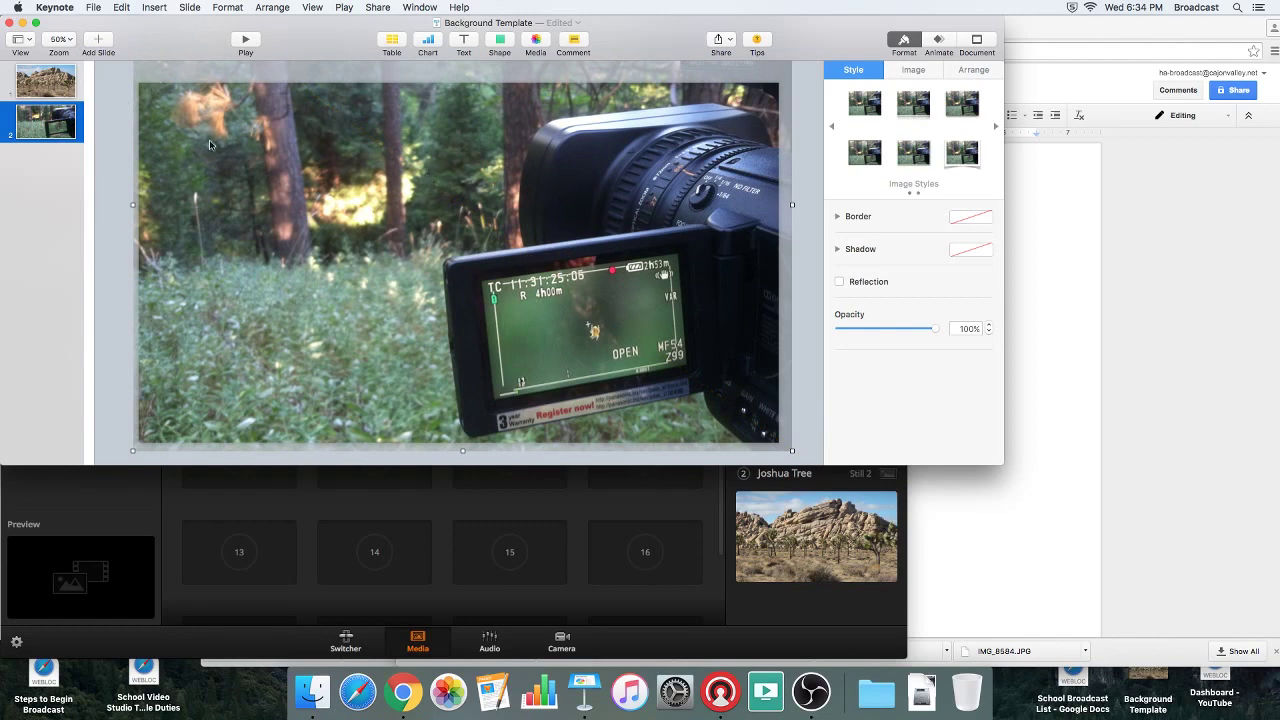
pyautogui.moveTo(133, 206); pyautogui.dragTo(150, 249)
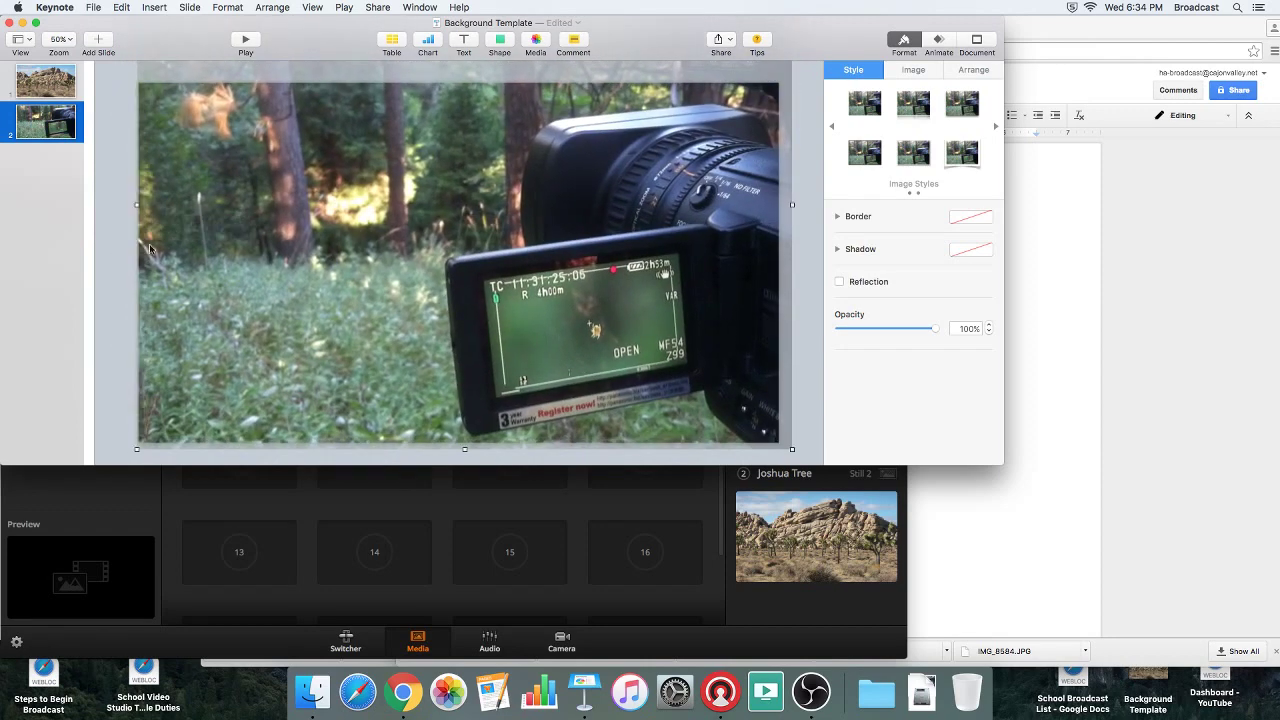
pyautogui.moveTo(266, 164)
pyautogui.mouseDown()
pyautogui.moveTo(265, 213)
pyautogui.moveTo(264, 181)
pyautogui.mouseUp()
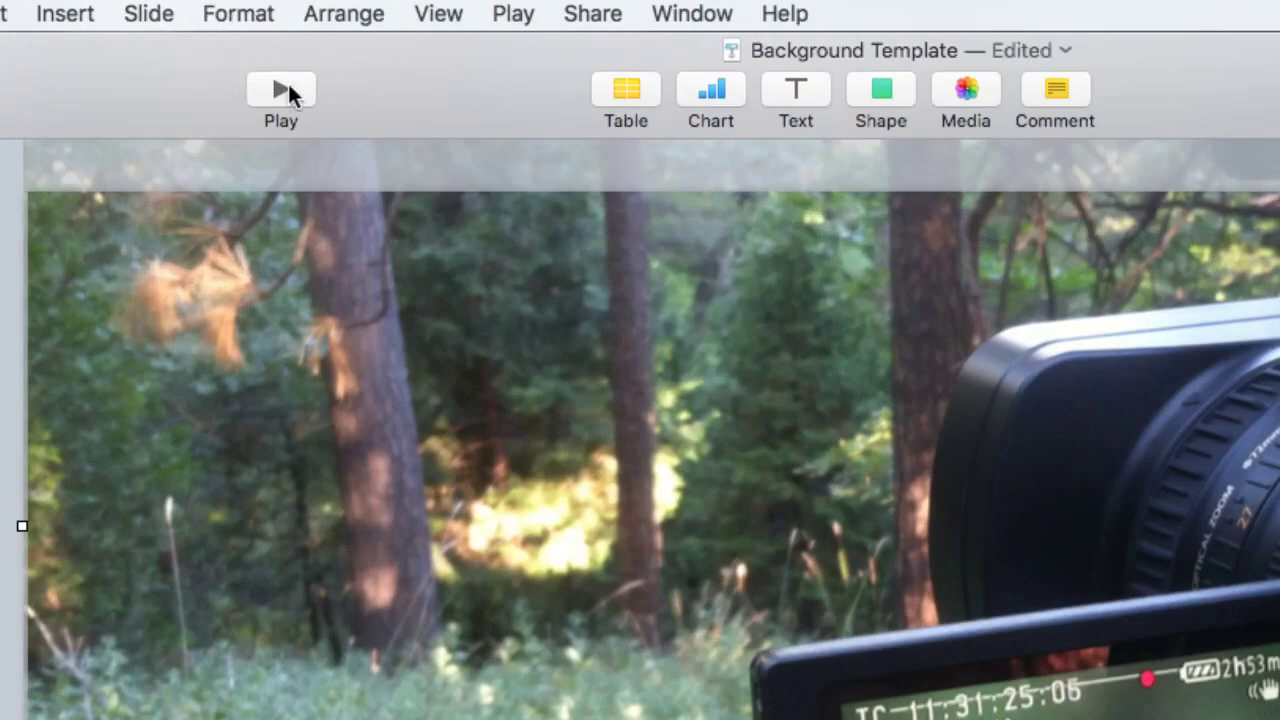
# Step: Play the forest slide full screen, screenshot it with Cmd+Shift+3, then reveal the desktop with F11
pyautogui.click(281, 92)
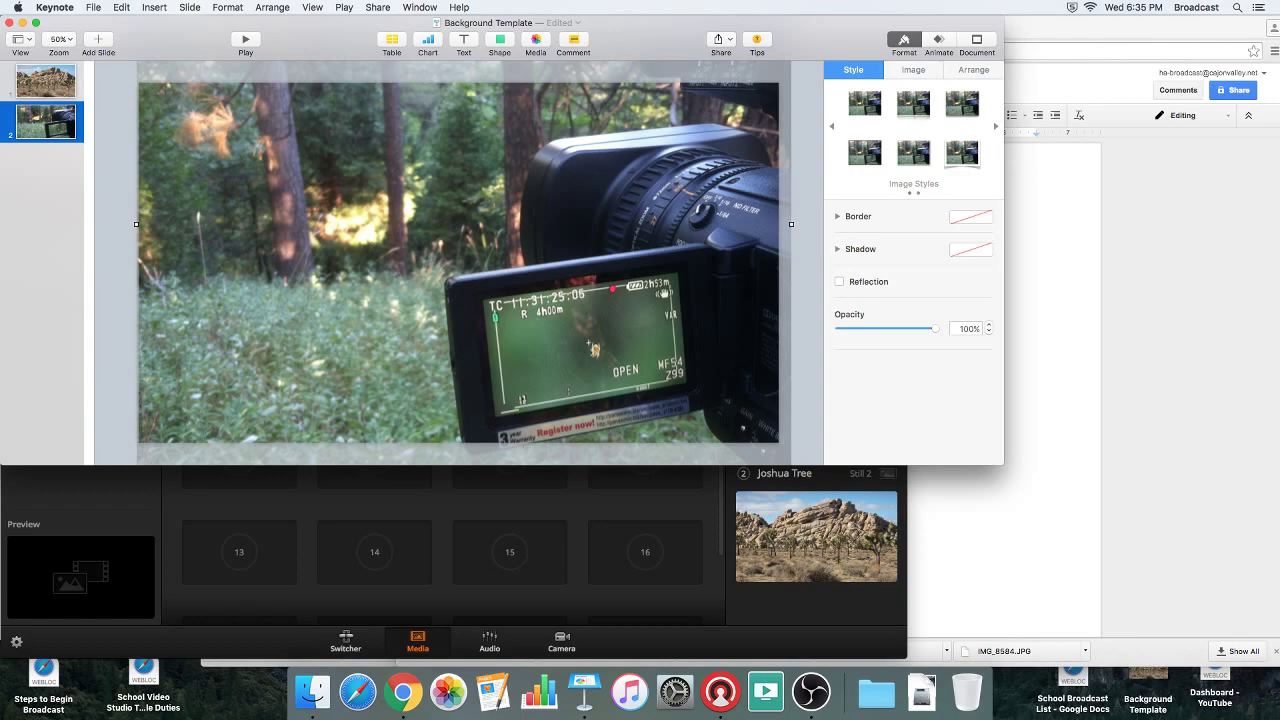
pyautogui.press('F11')
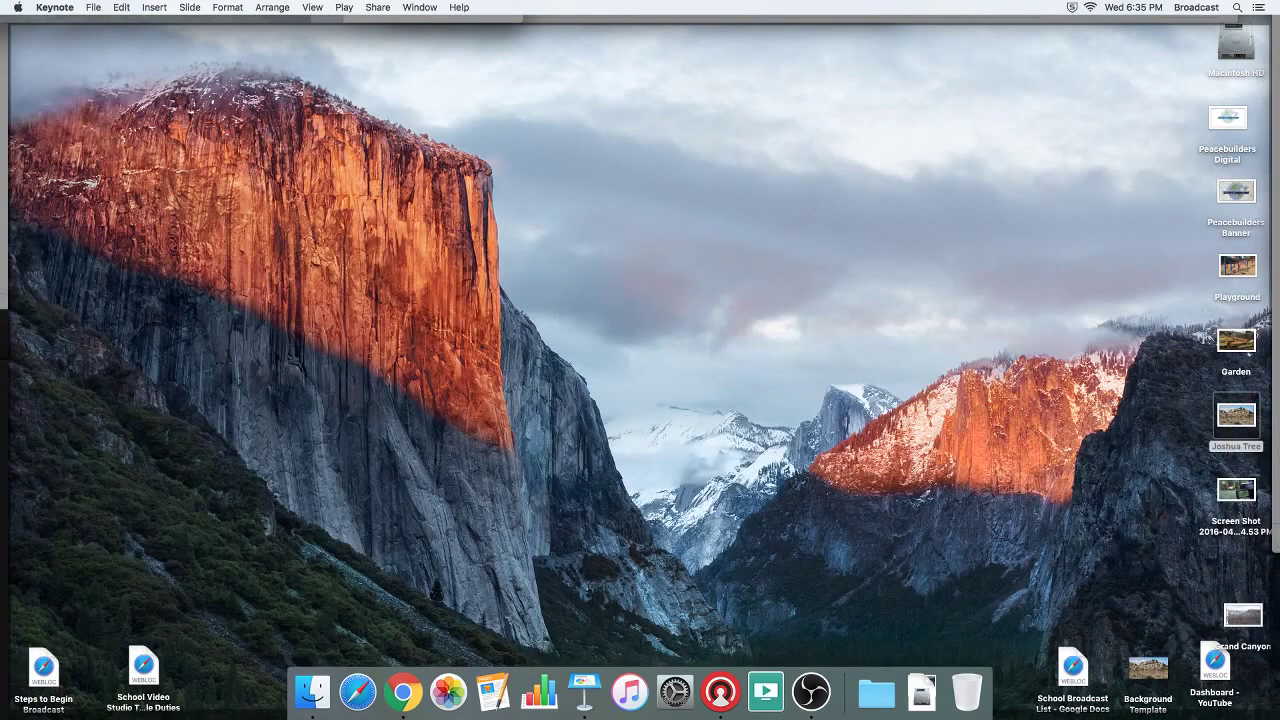
# Step: Select the new Screen Shot file on the desktop and rename it 'Forest with Camcorder'
pyautogui.press('F11')
pyautogui.press('F11')
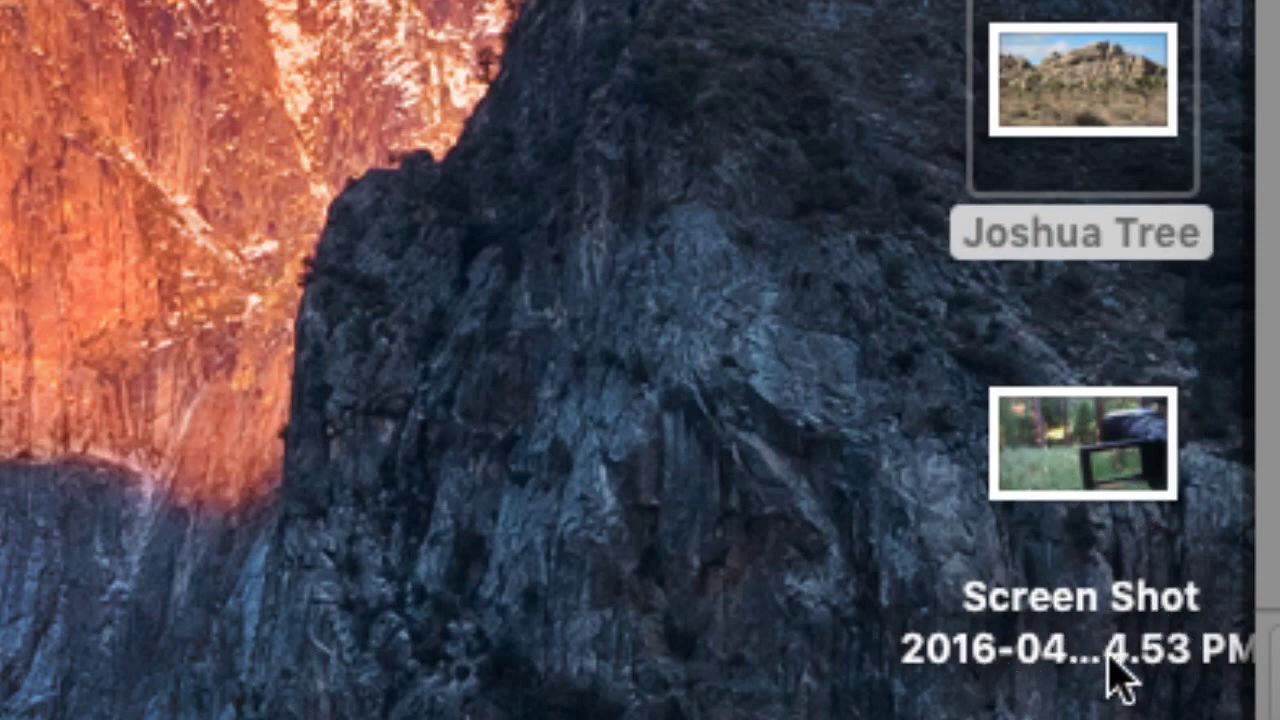
pyautogui.click(1066, 611)
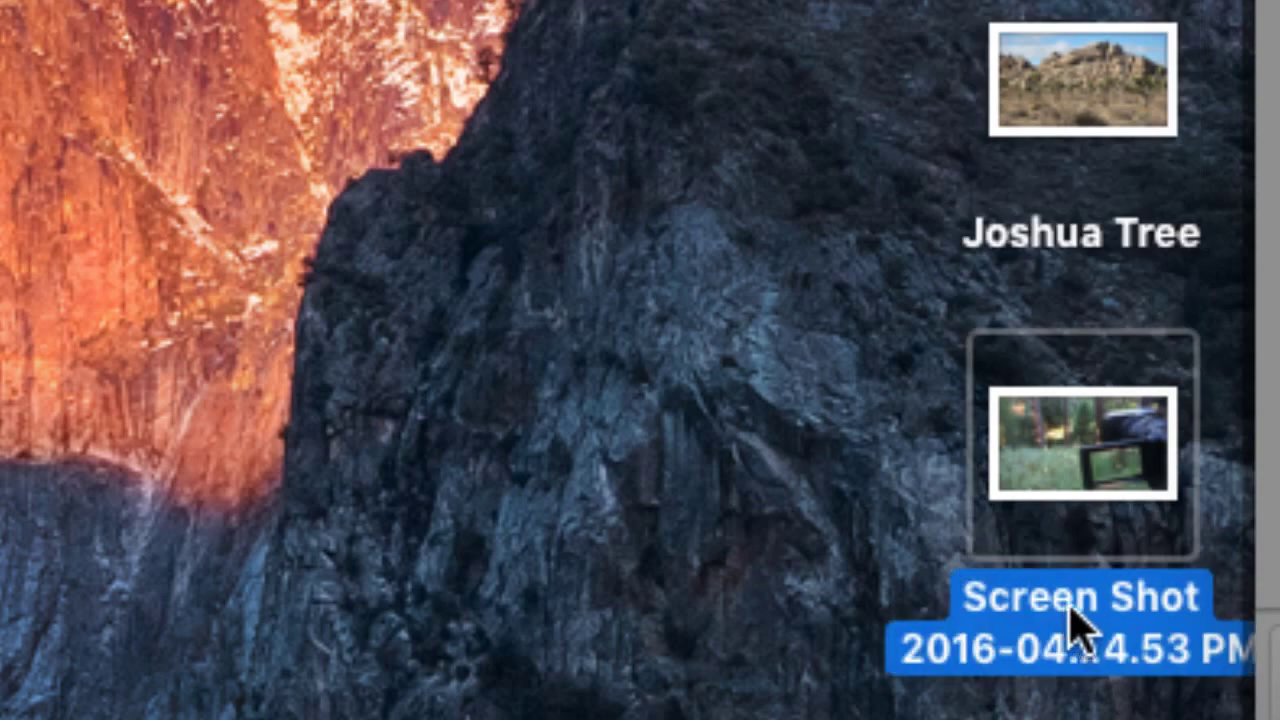
pyautogui.click(1070, 610)
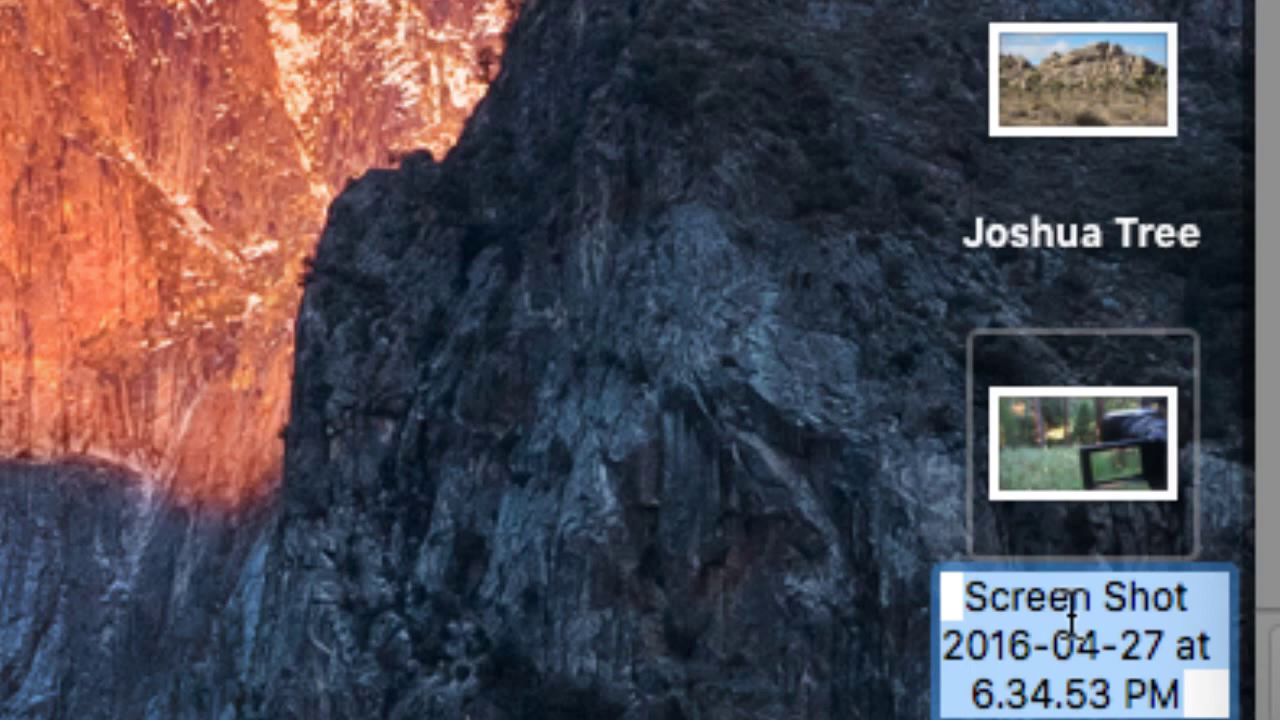
pyautogui.write('F')
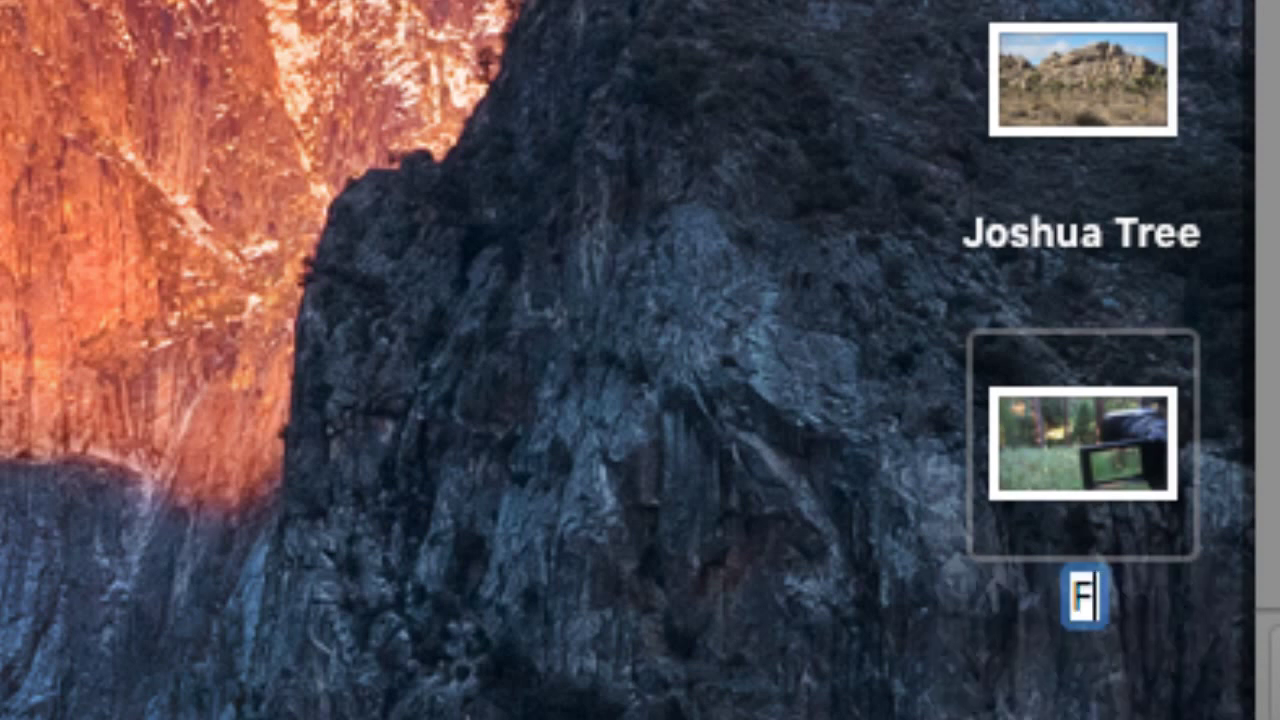
pyautogui.write('orest with Camcorder')
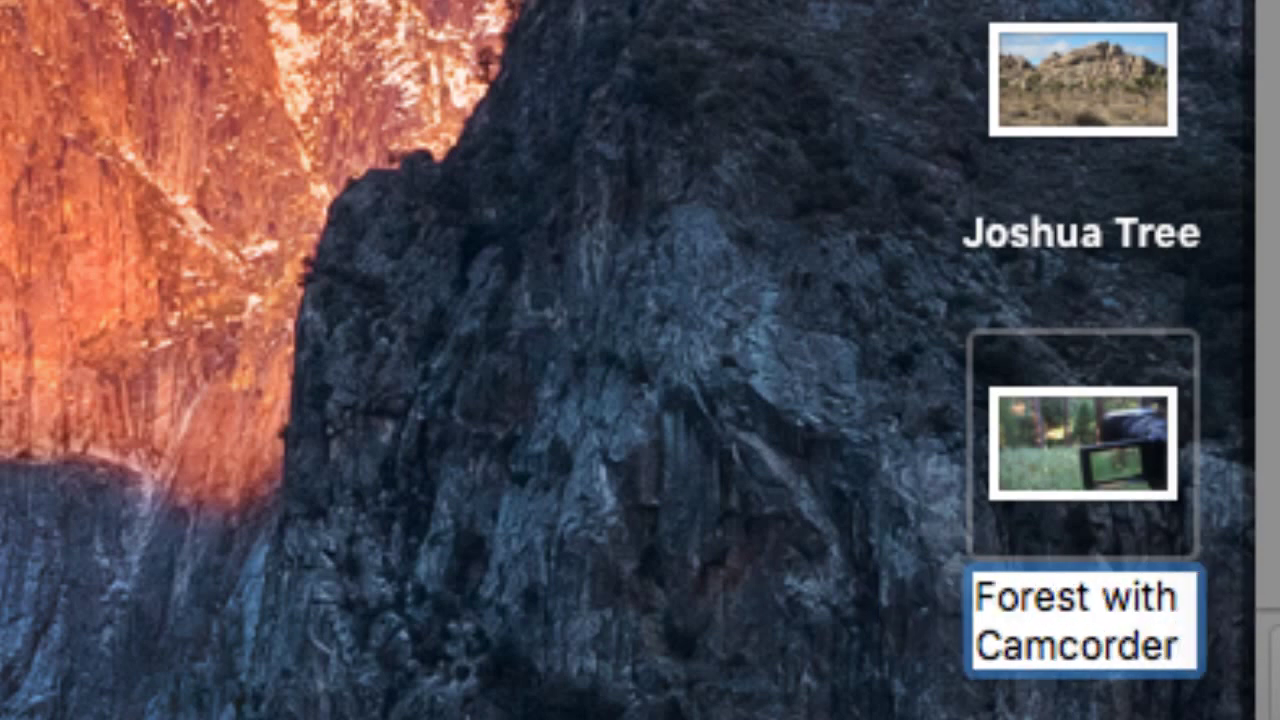
pyautogui.press('Return')
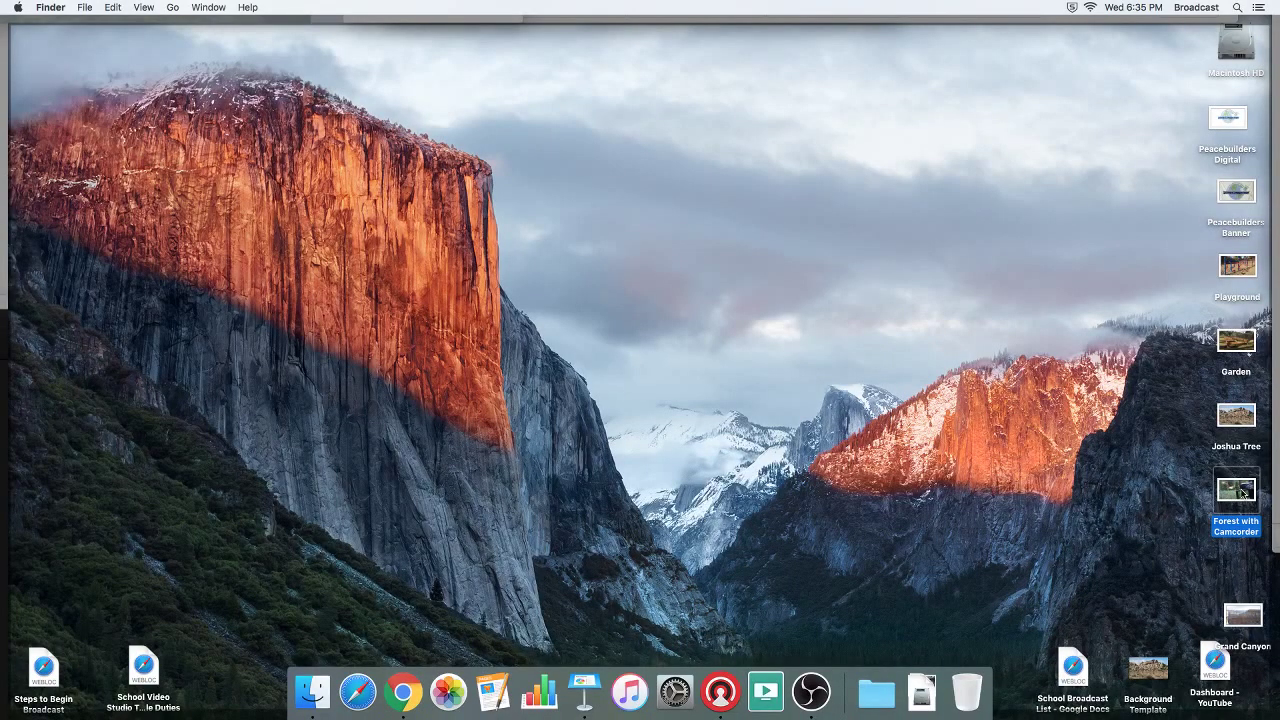
# Step: Drag the Forest with Camcorder image from the desktop to the ATEM Software Control Dock icon
pyautogui.moveTo(1242, 492)
pyautogui.mouseDown()
pyautogui.moveTo(1186, 492)
pyautogui.moveTo(1245, 495)
pyautogui.mouseUp()
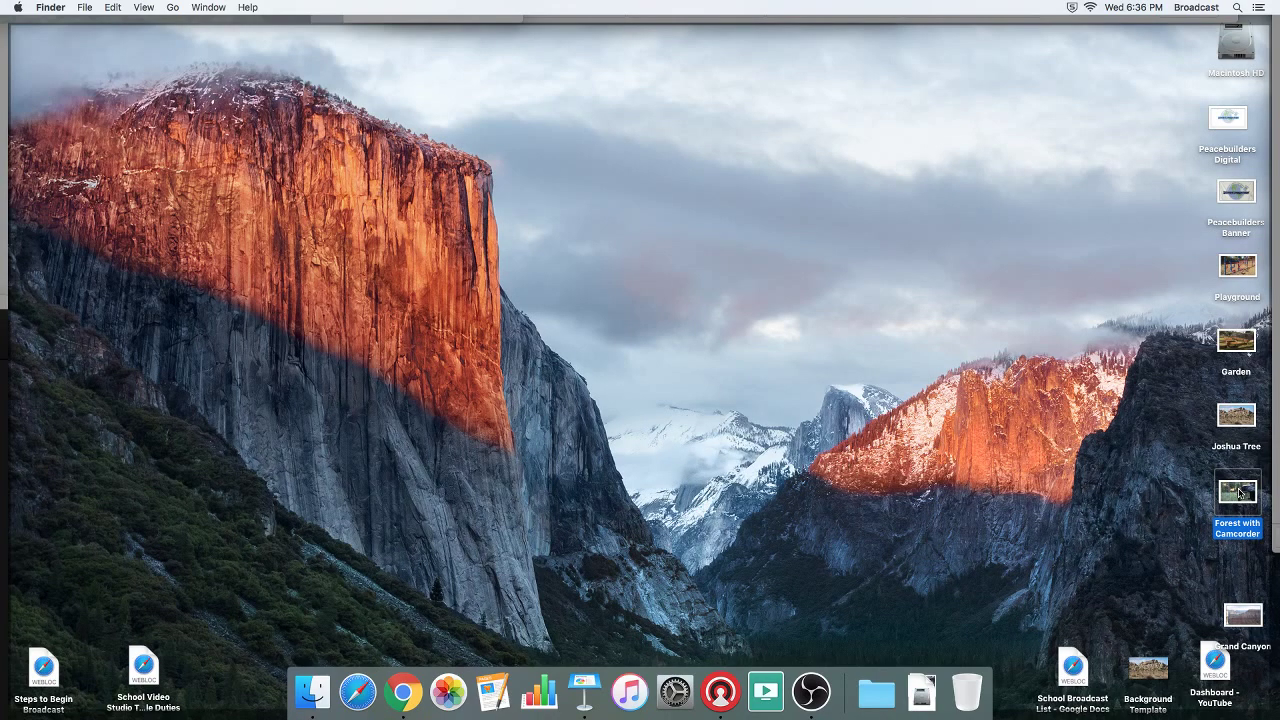
pyautogui.moveTo(1238, 497); pyautogui.dragTo(722, 697)
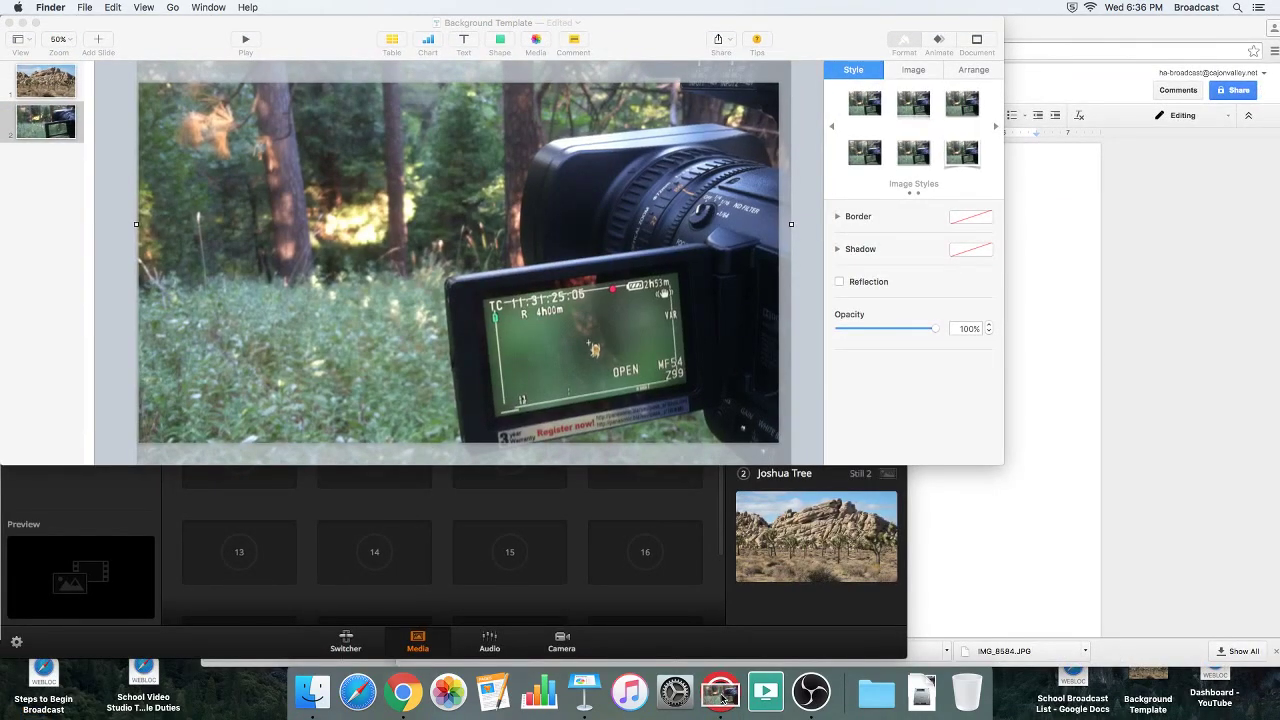
# Step: Drop the Forest with Camcorder image into Stills slot 3 of the ATEM media pool
pyautogui.moveTo(722, 697); pyautogui.dragTo(503, 266)
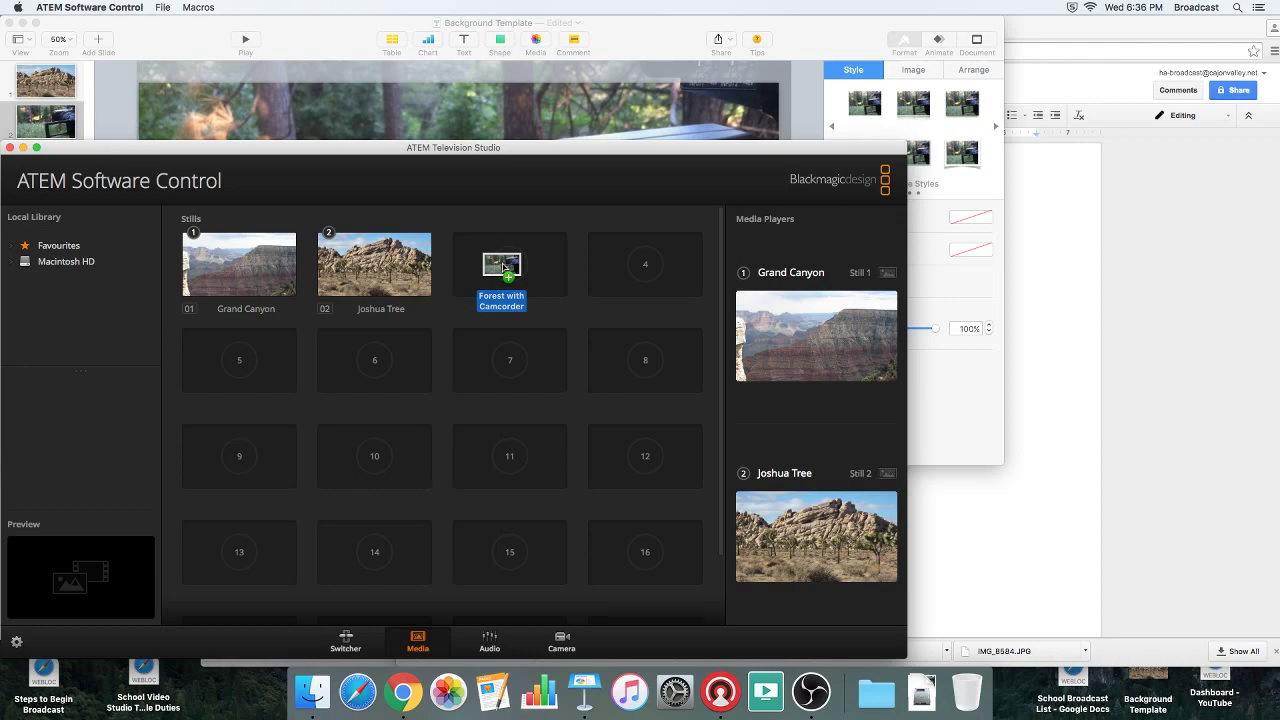
pyautogui.moveTo(503, 266); pyautogui.dragTo(565, 290)
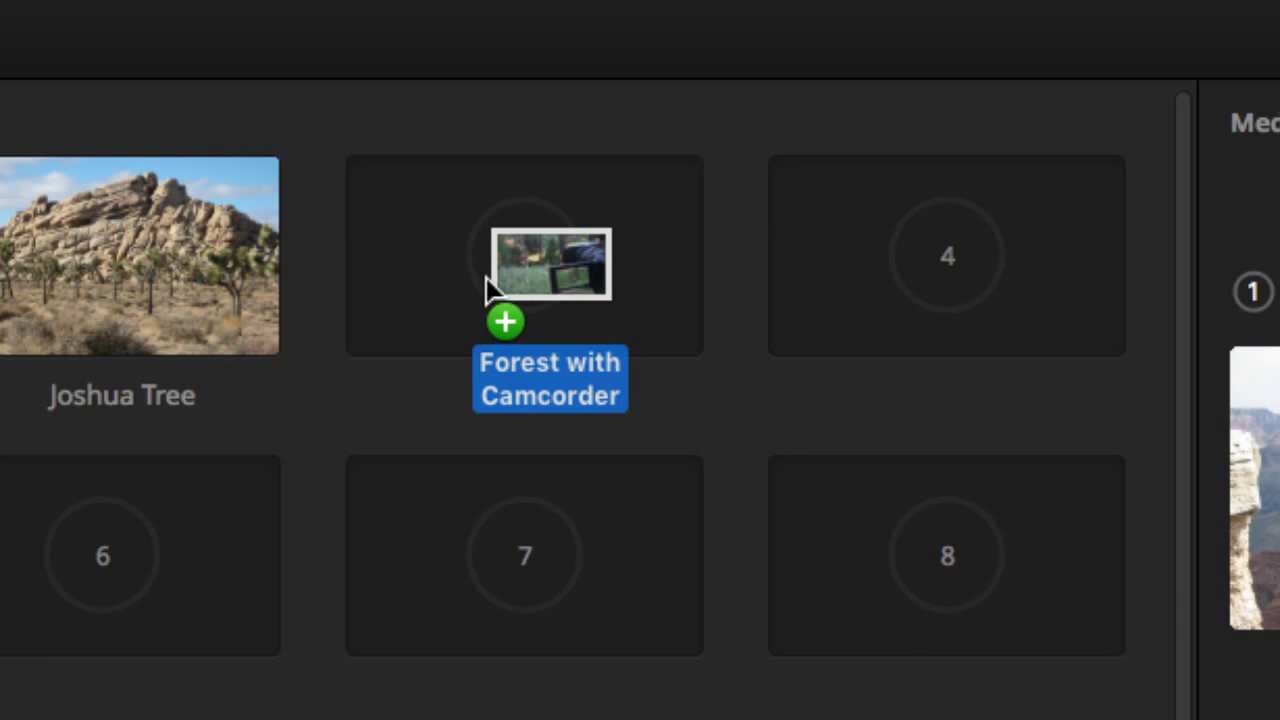
pyautogui.scroll(-3, 490, 287)
pyautogui.scroll(3, 491, 288)
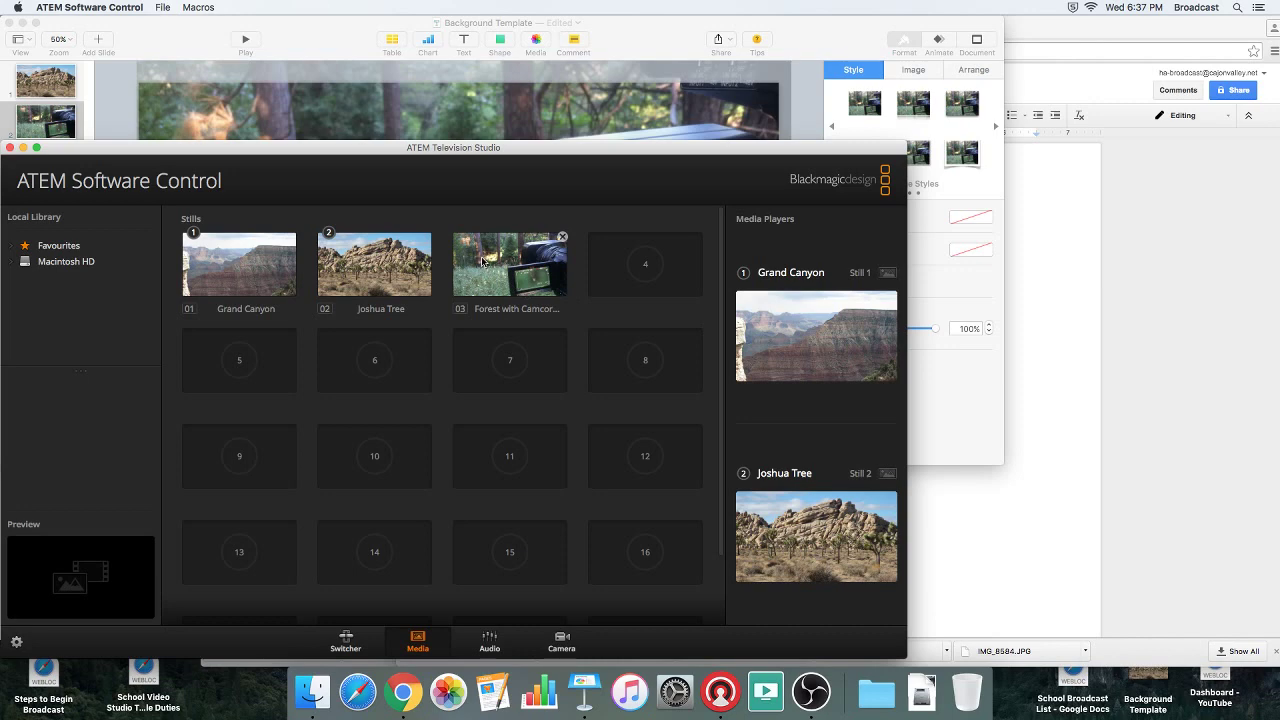
# Step: Assign the Forest with Camcorder still to Media Player 2 and go to the Switcher page
pyautogui.moveTo(481, 262); pyautogui.dragTo(798, 534)
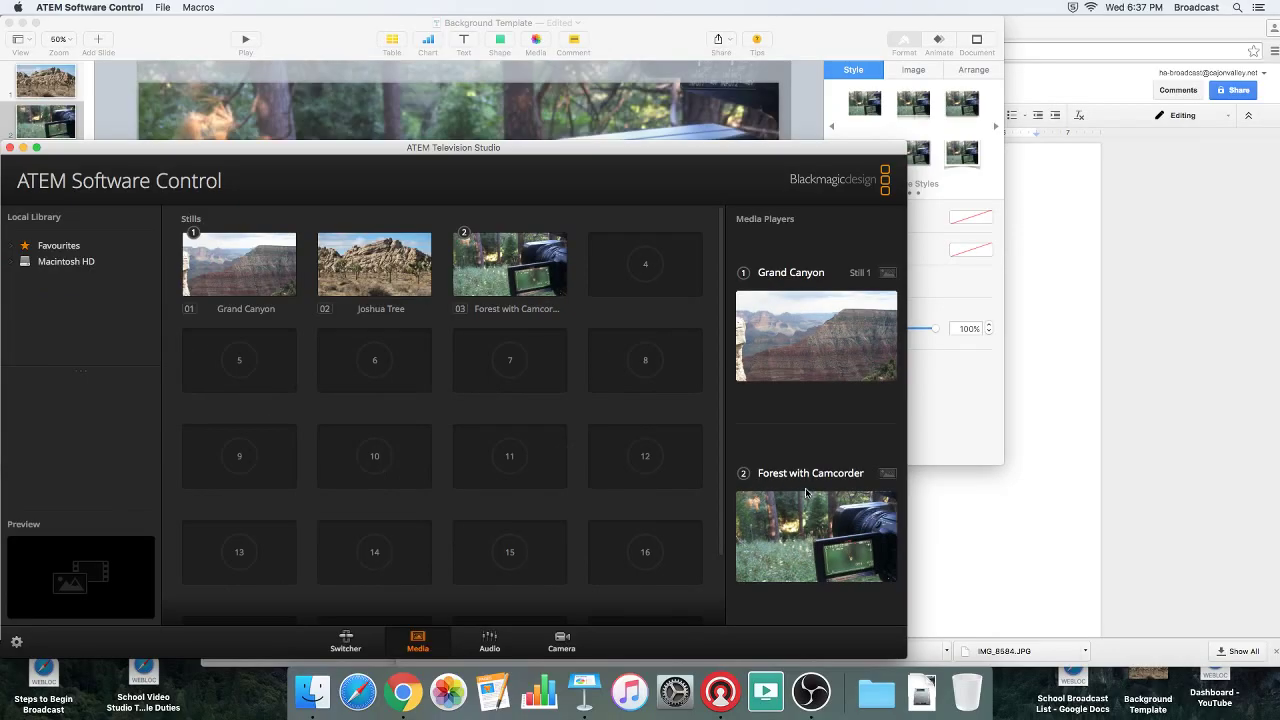
pyautogui.click(345, 642)
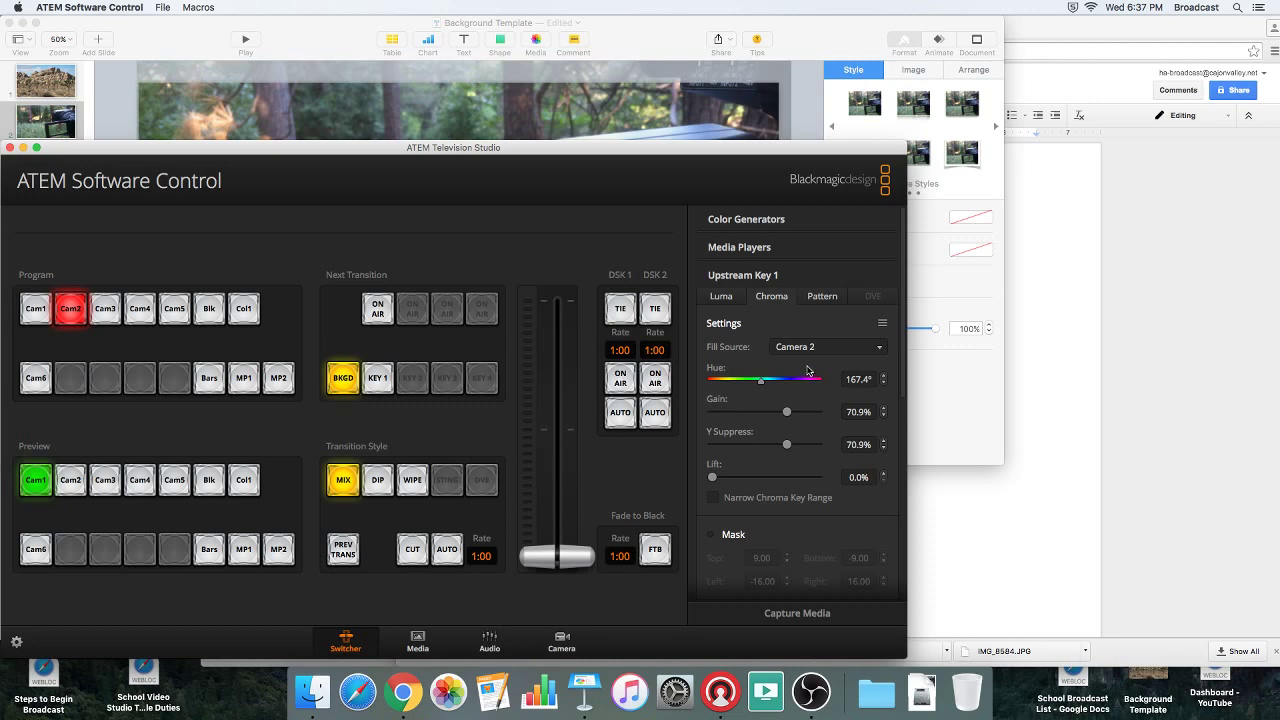
# Step: Switch ATEM back to Media, browse the Desktop folder in Finder, then bring Keynote forward
pyautogui.click(414, 642)
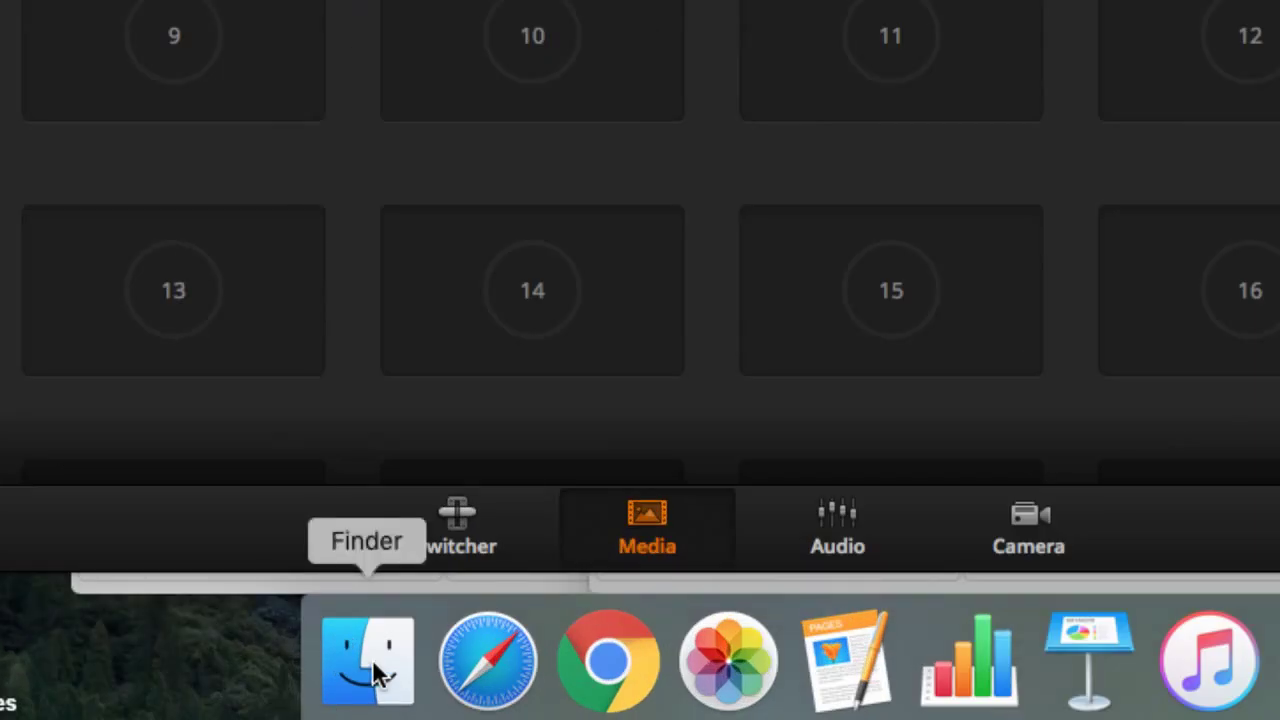
pyautogui.click(377, 672)
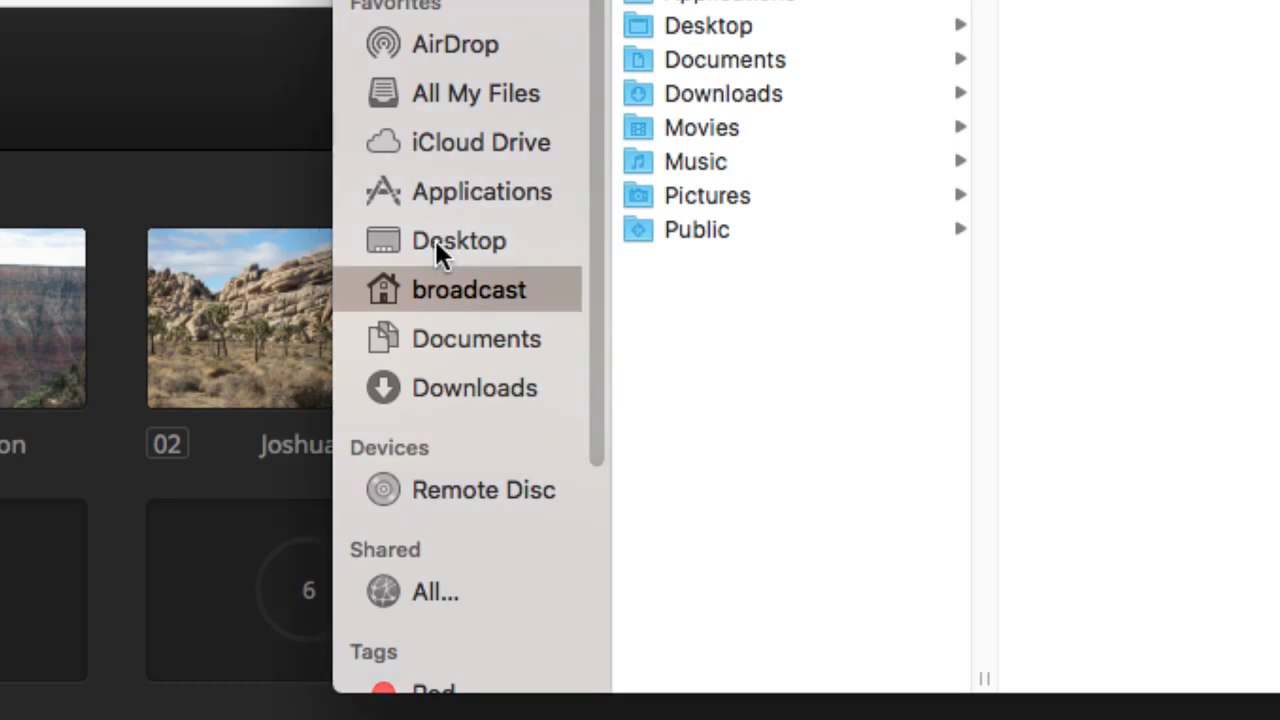
pyautogui.click(435, 240)
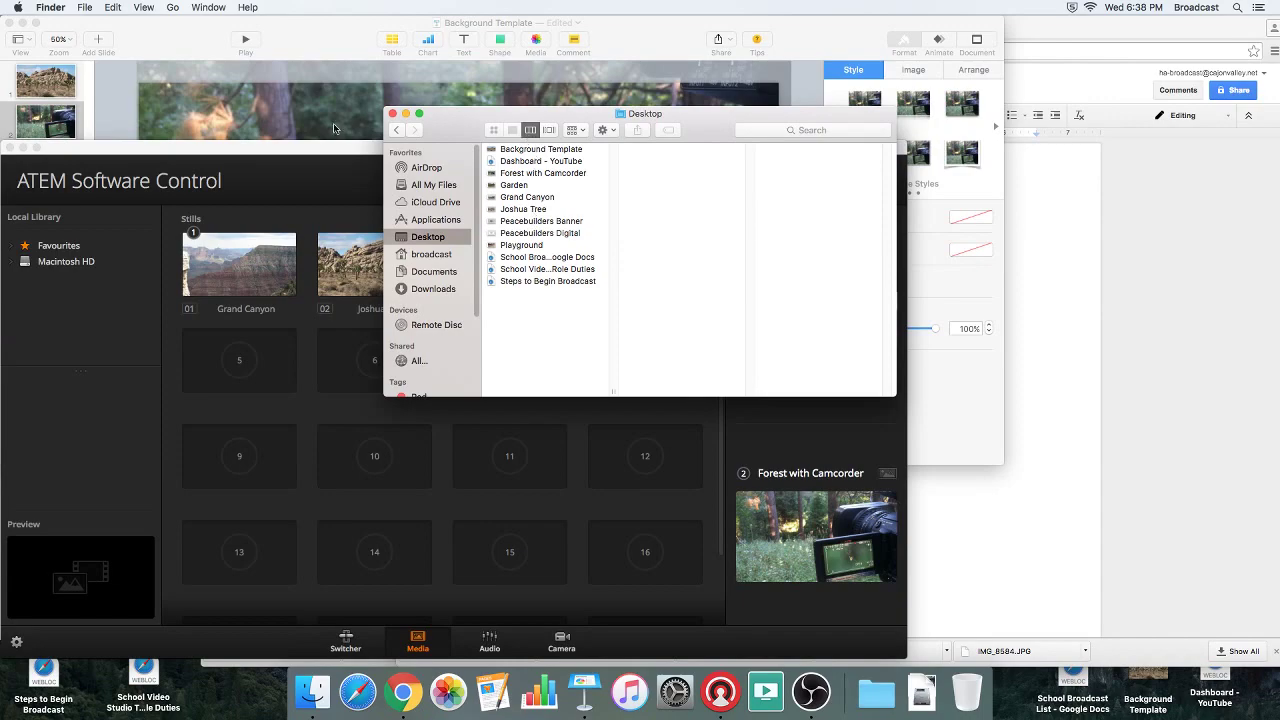
pyautogui.click(281, 109)
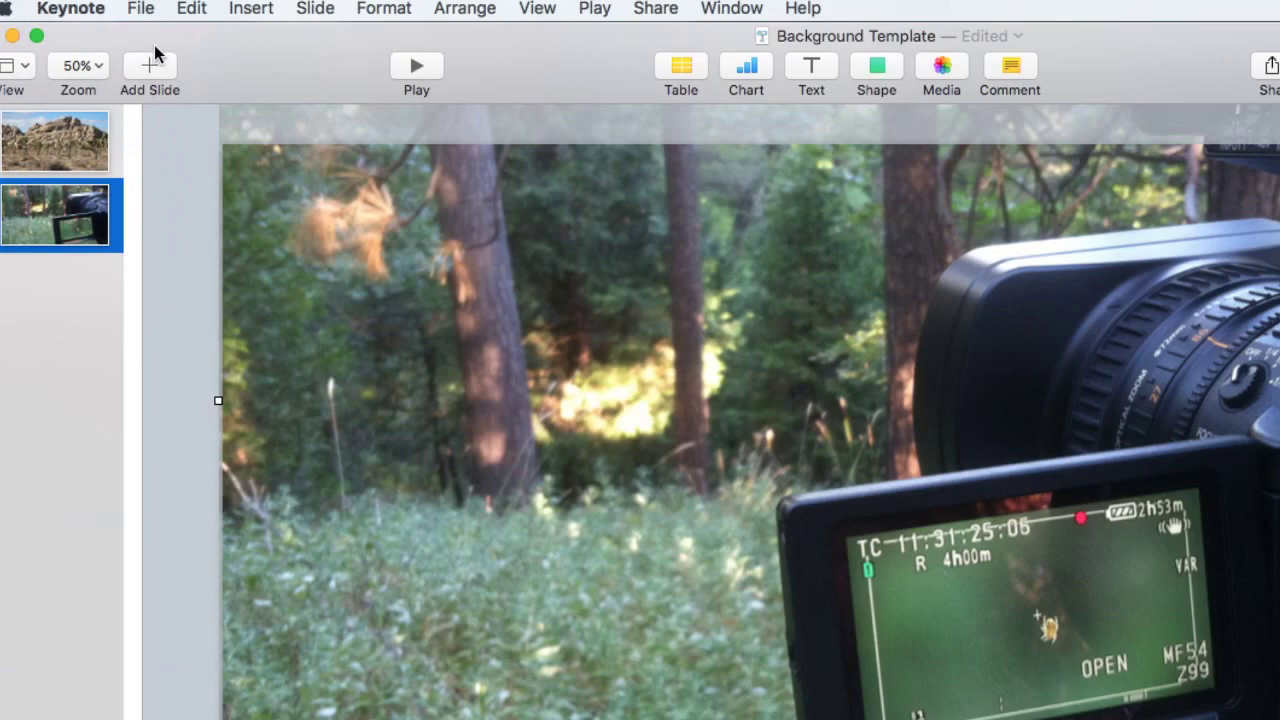
# Step: Add slide 3 with the Title & Subtitle layout
pyautogui.click(125, 52)
pyautogui.click(108, 175)
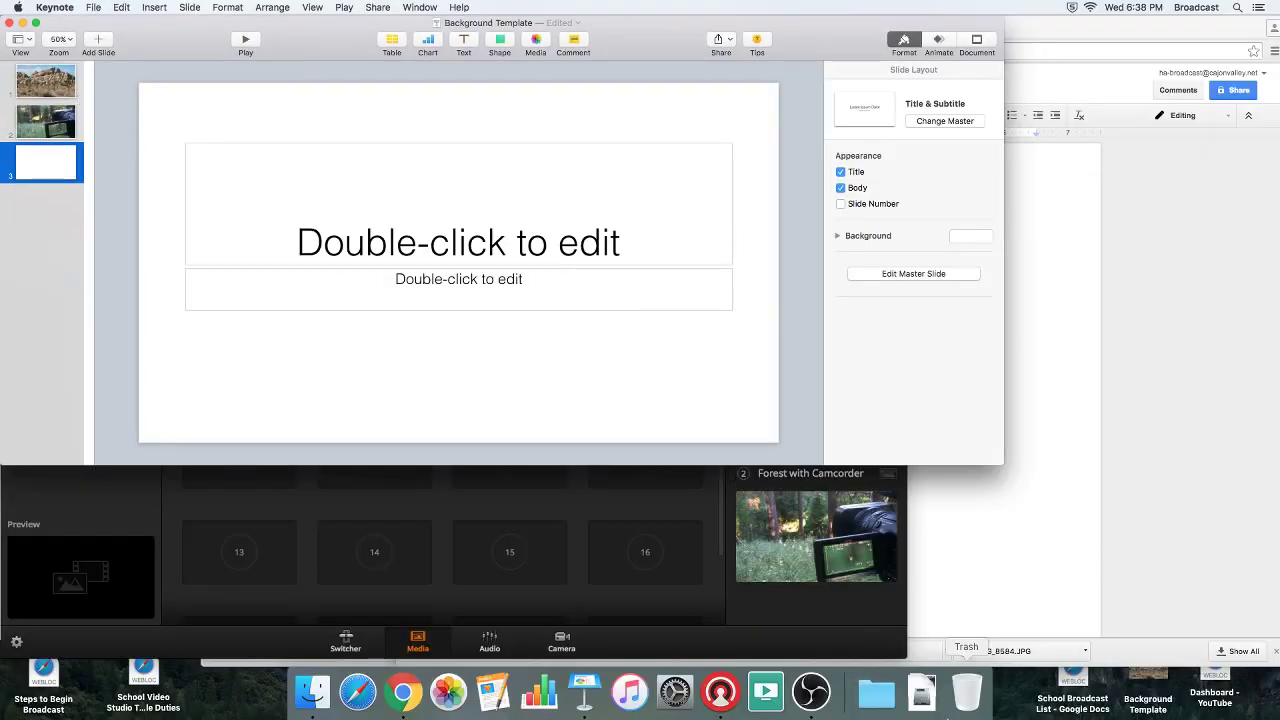
pyautogui.click(924, 700)
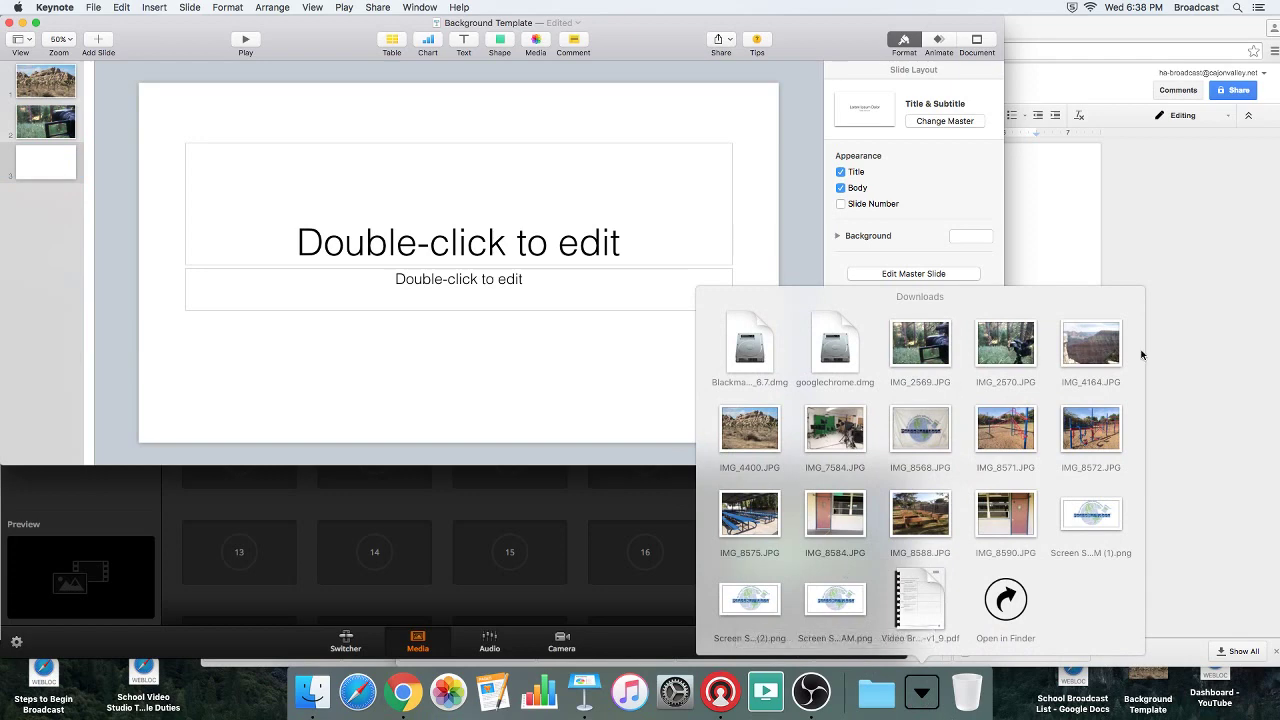
# Step: Place the IMG_7584 studio photo on slide 3, enlarge it to fill, and play the slideshow
pyautogui.moveTo(850, 437); pyautogui.dragTo(371, 247)
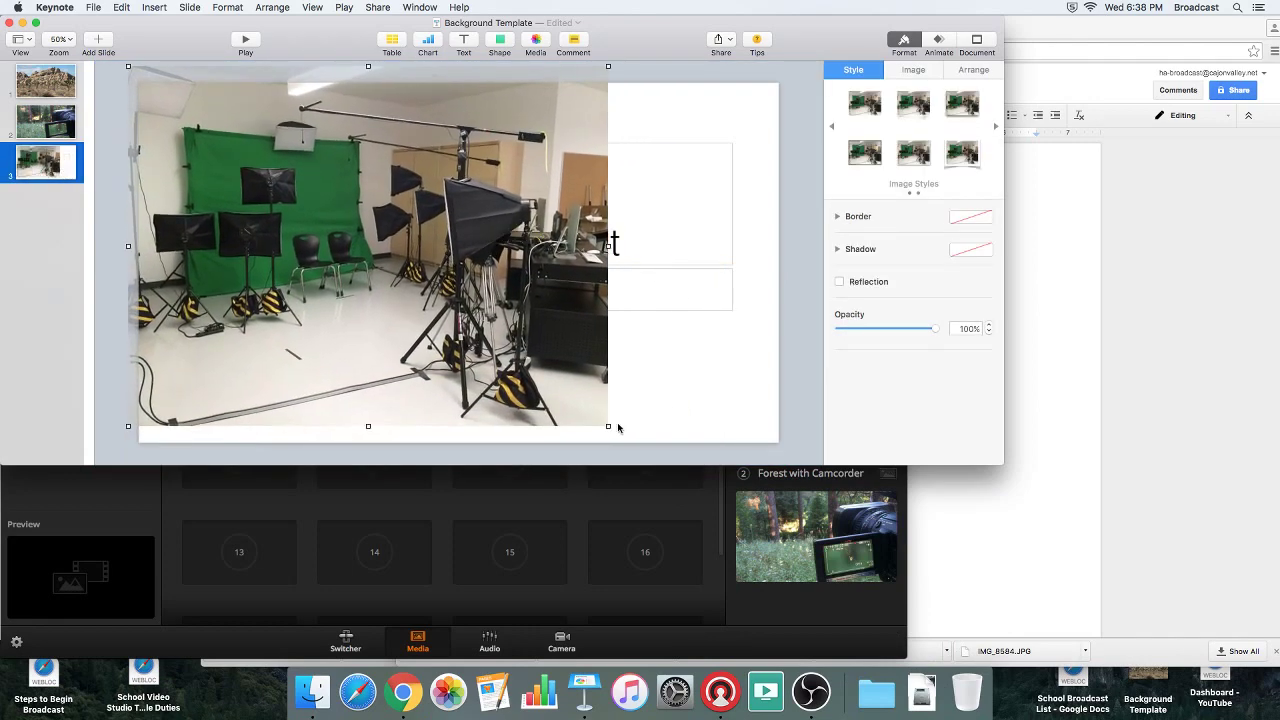
pyautogui.moveTo(608, 426); pyautogui.dragTo(826, 500)
pyautogui.moveTo(696, 417); pyautogui.dragTo(699, 366)
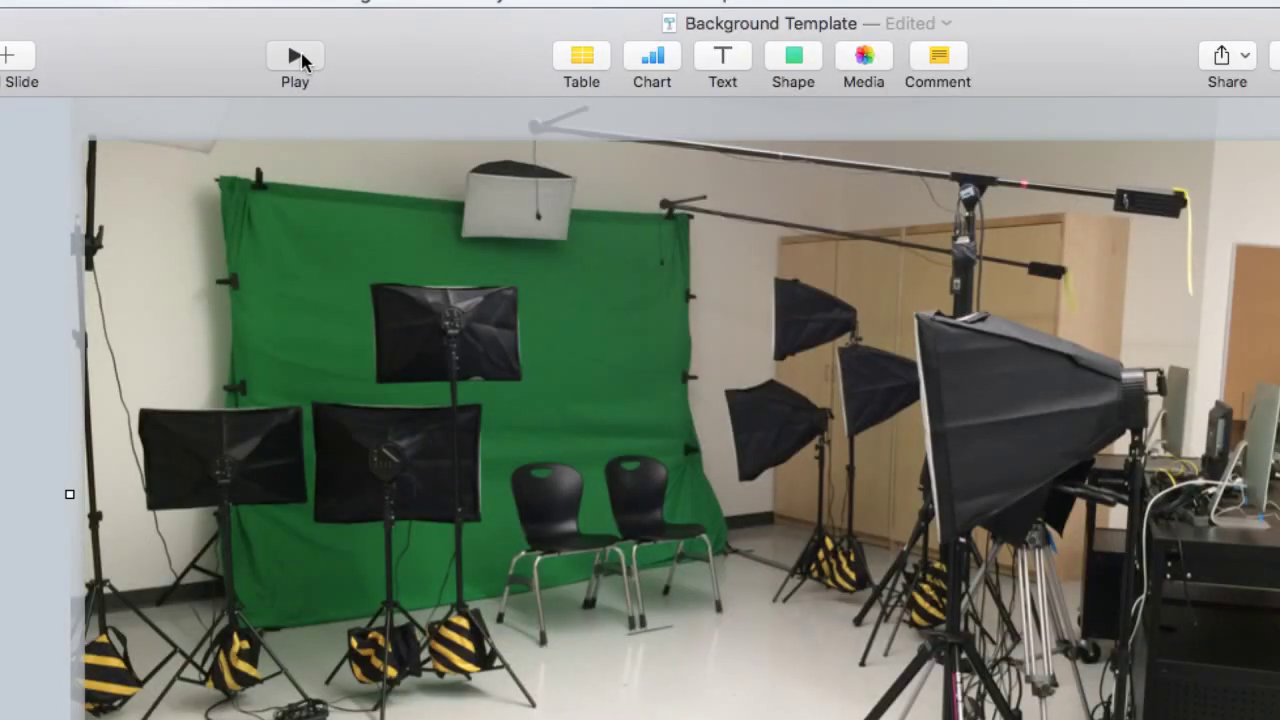
pyautogui.click(295, 58)
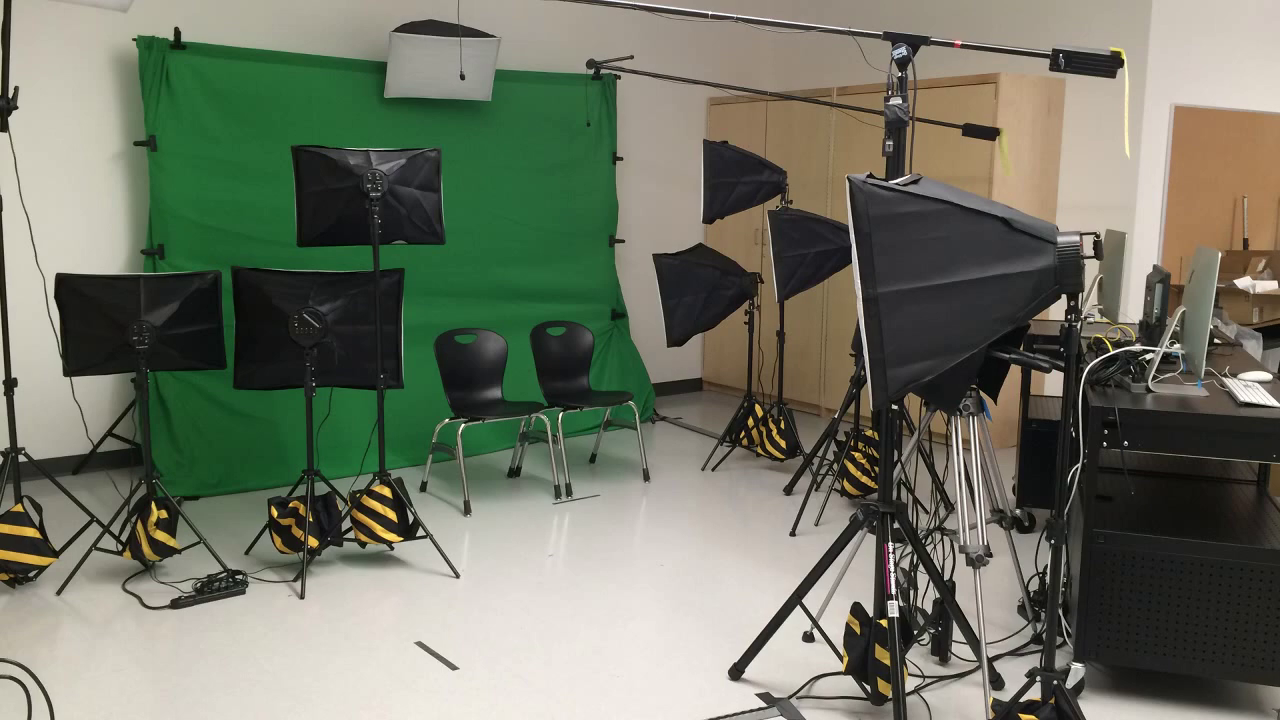
# Step: Leave the slideshow and select the new studio slide screenshot on the Desktop in Finder
pyautogui.press('Escape')
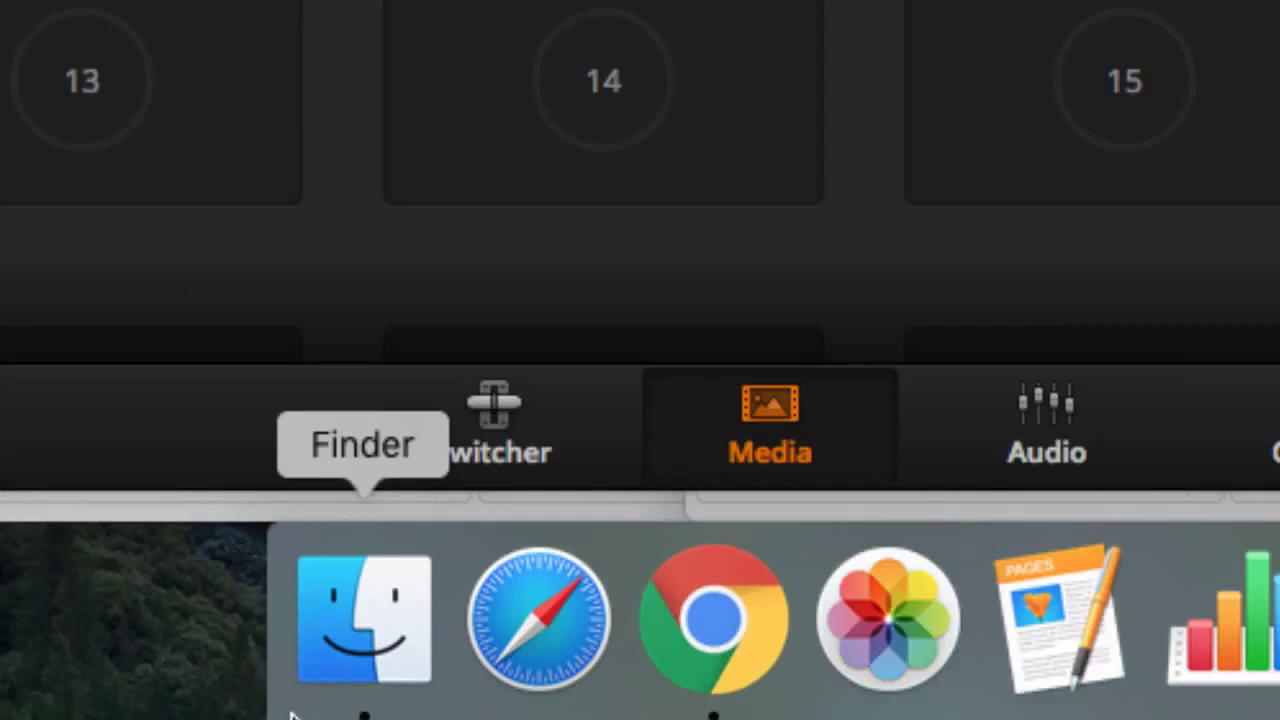
pyautogui.click(385, 640)
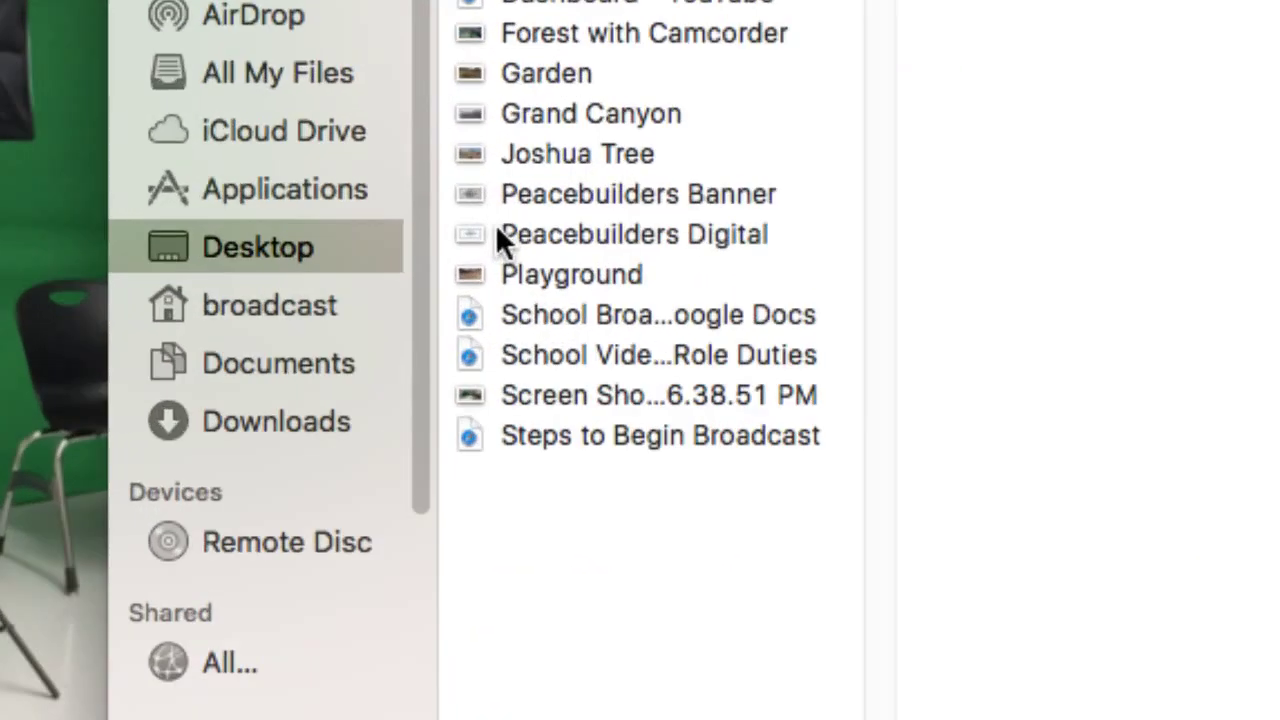
pyautogui.click(557, 396)
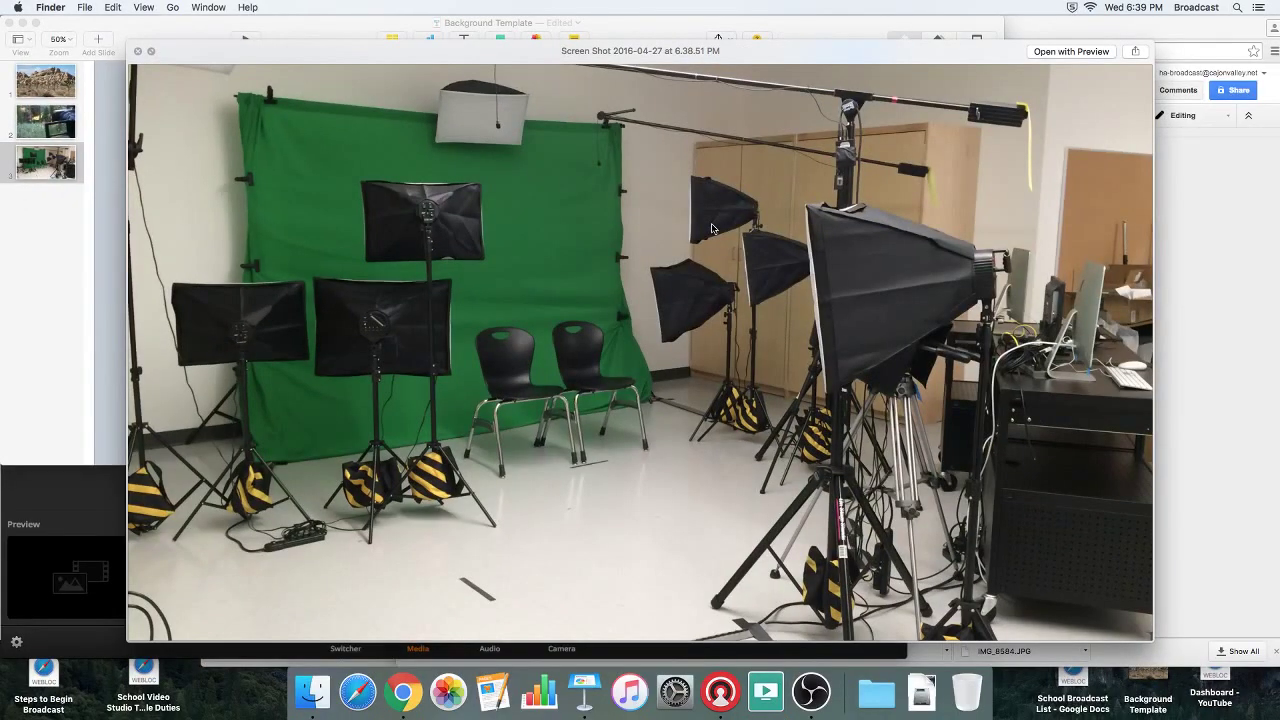
pyautogui.press('space')
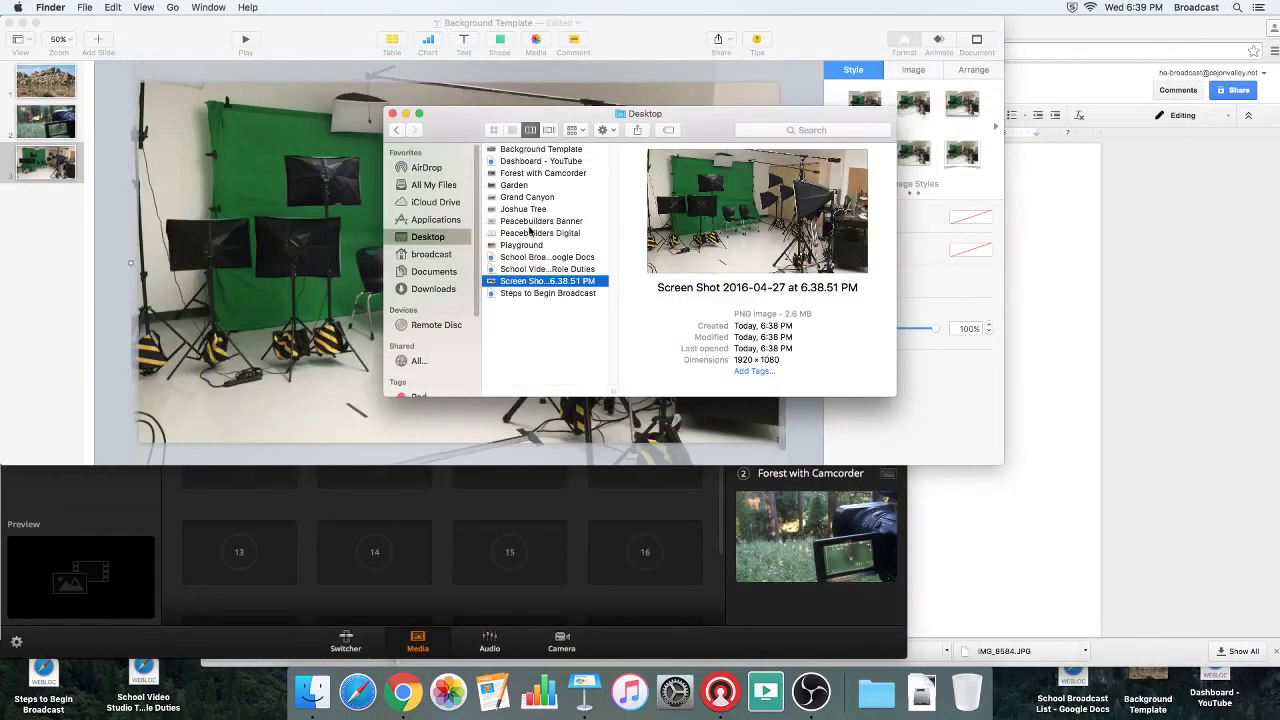
# Step: Rename the screenshot file to 'Studio'
pyautogui.click(510, 285)
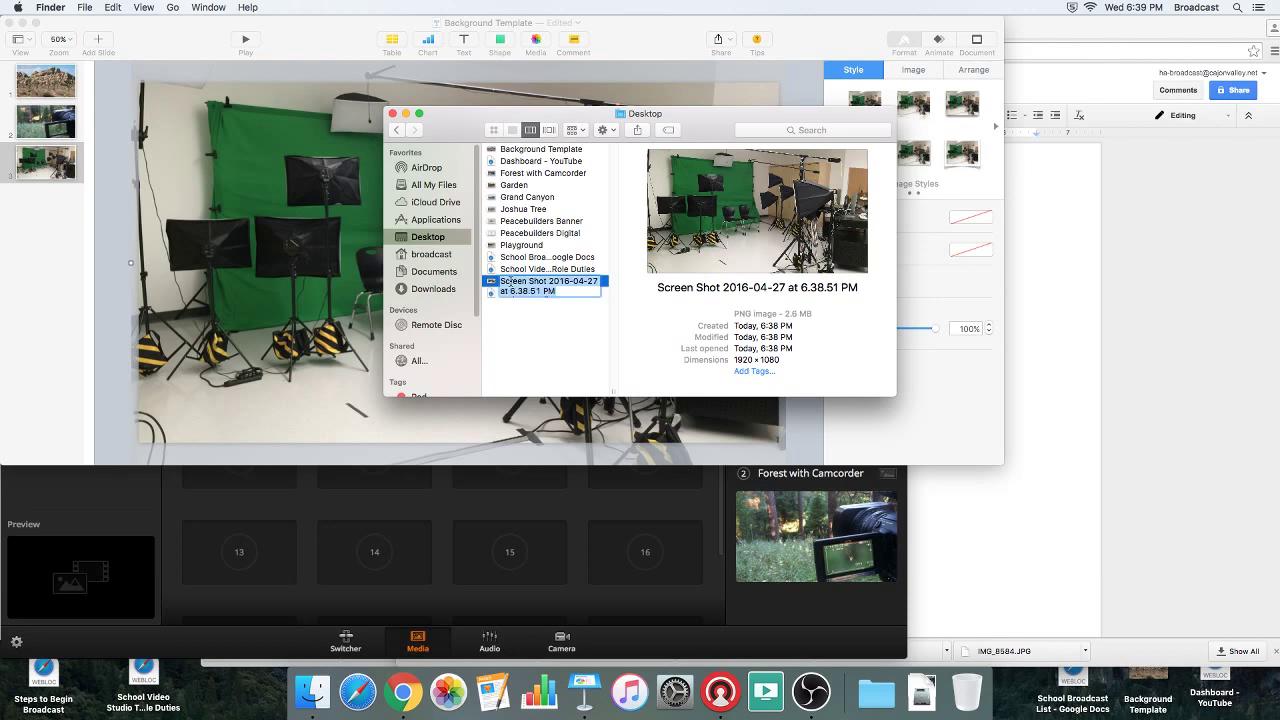
pyautogui.write('Stud')
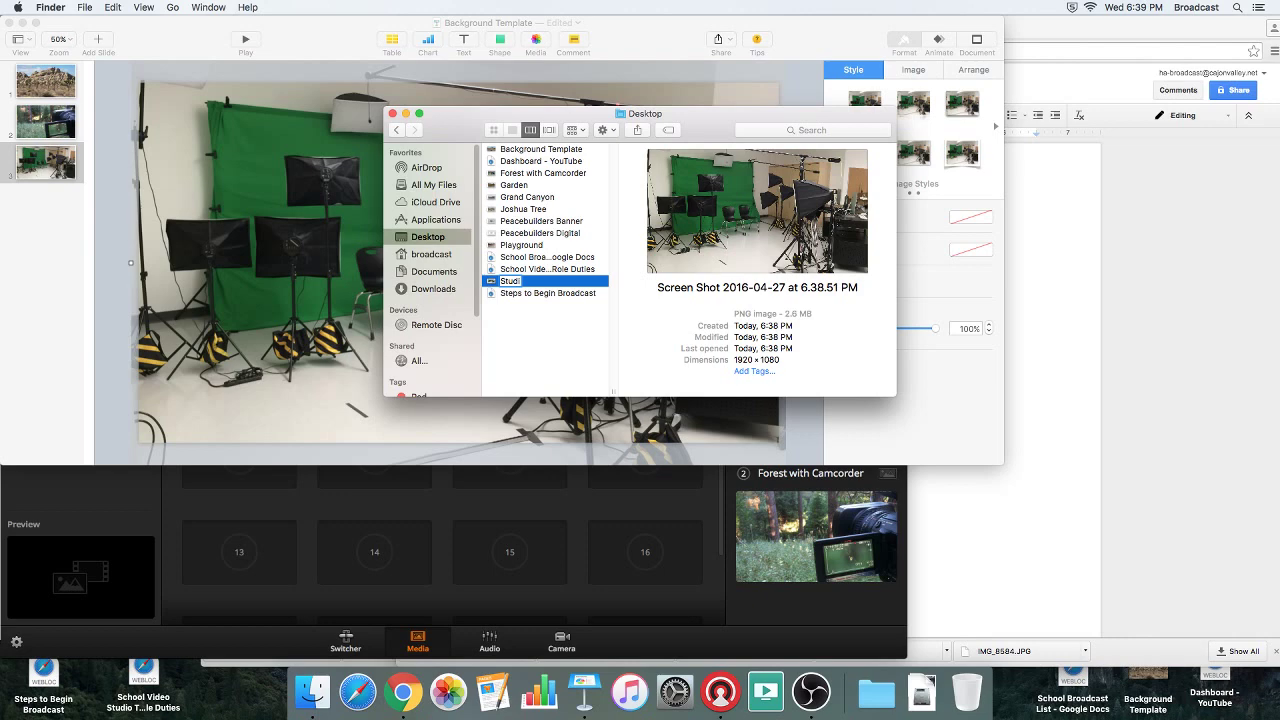
pyautogui.write('io')
pyautogui.press('Return')
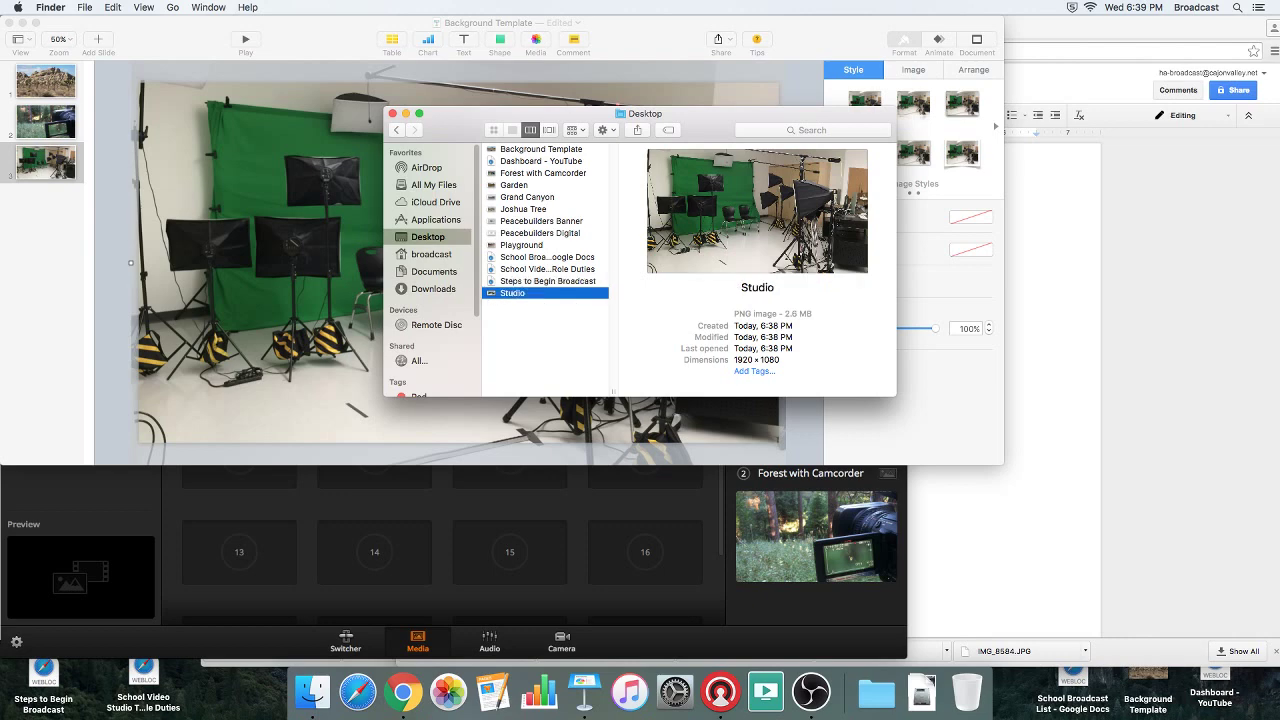
# Step: Load the Studio image into media pool still slot 4 and assign it to Media Player 1
pyautogui.moveTo(489, 297); pyautogui.dragTo(643, 265)
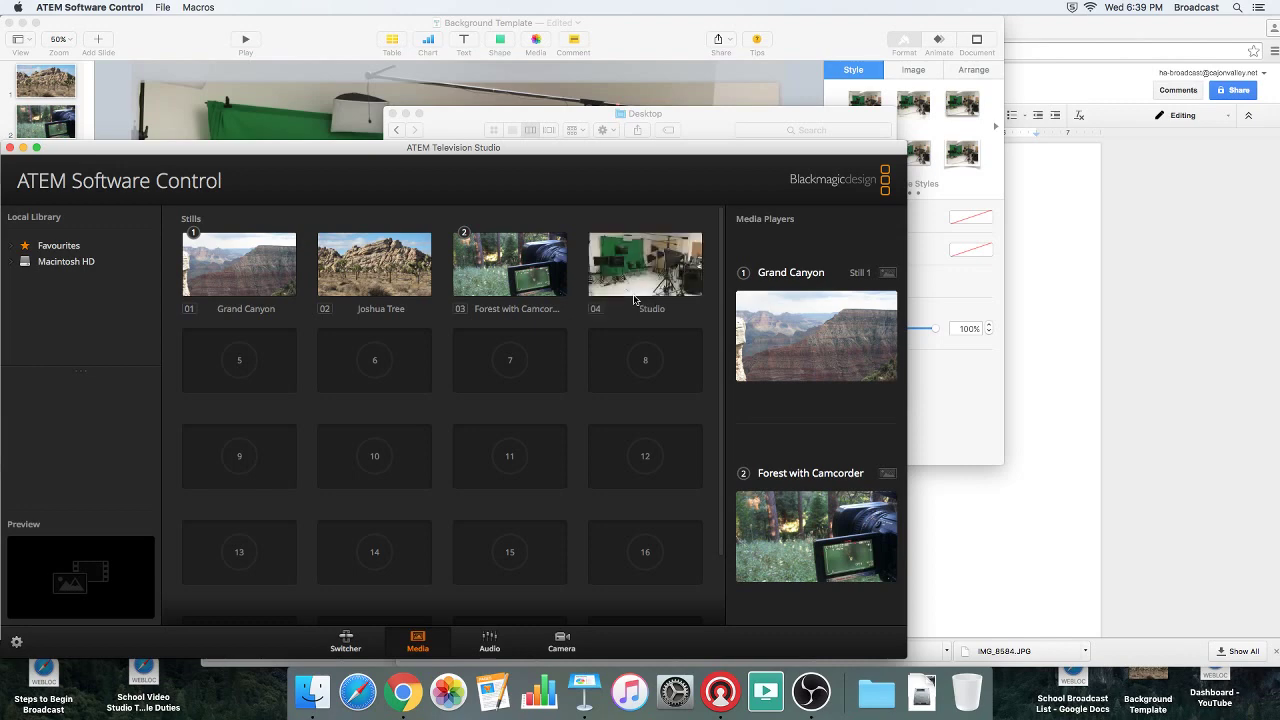
pyautogui.moveTo(622, 268)
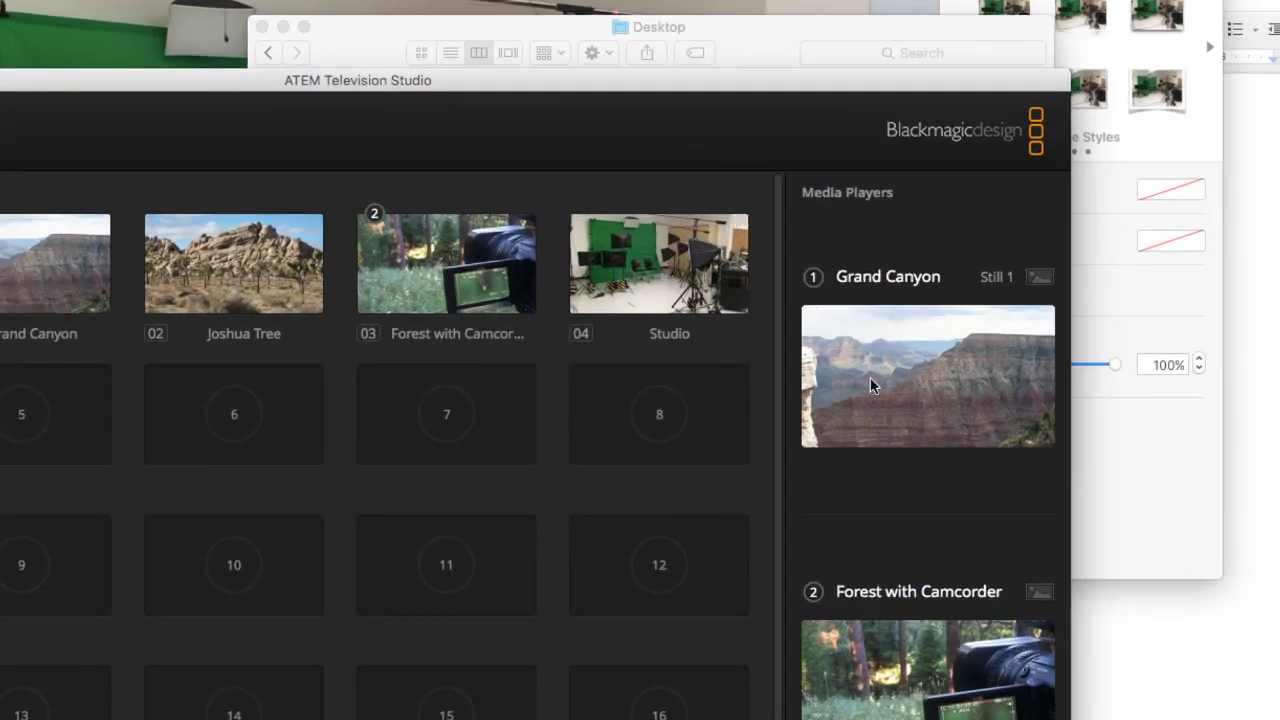
pyautogui.moveTo(664, 262); pyautogui.dragTo(939, 371)
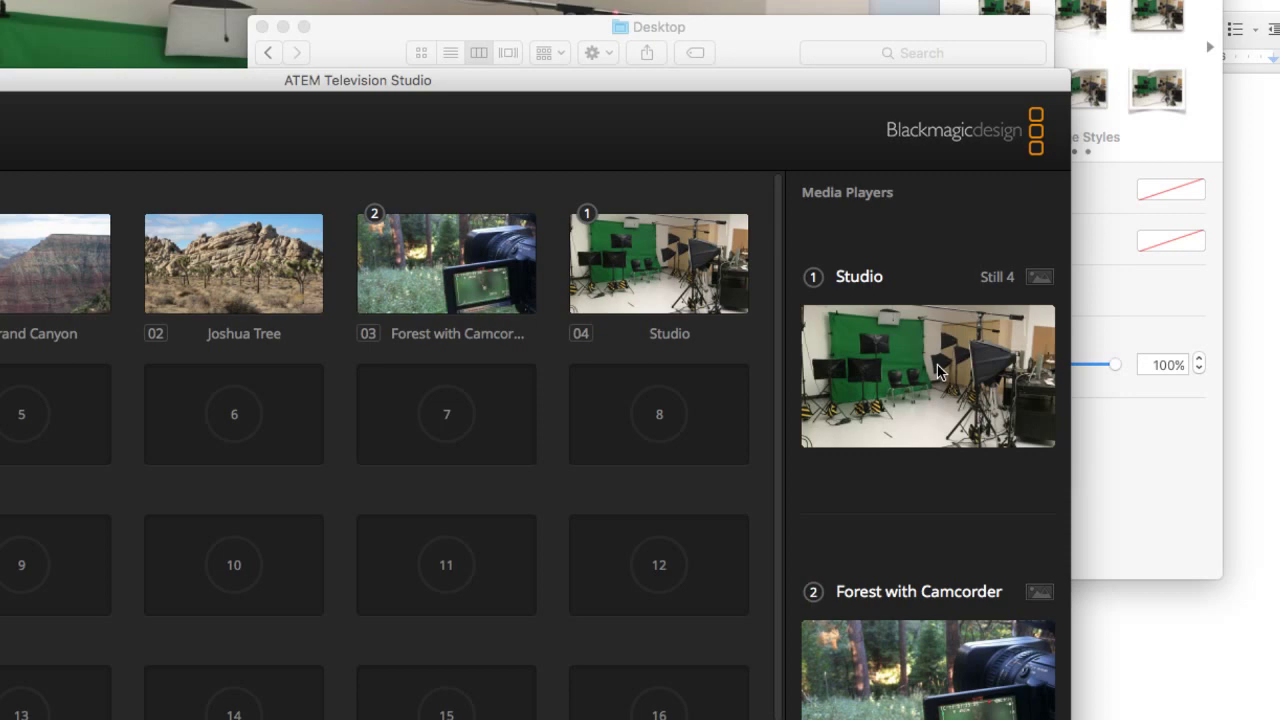